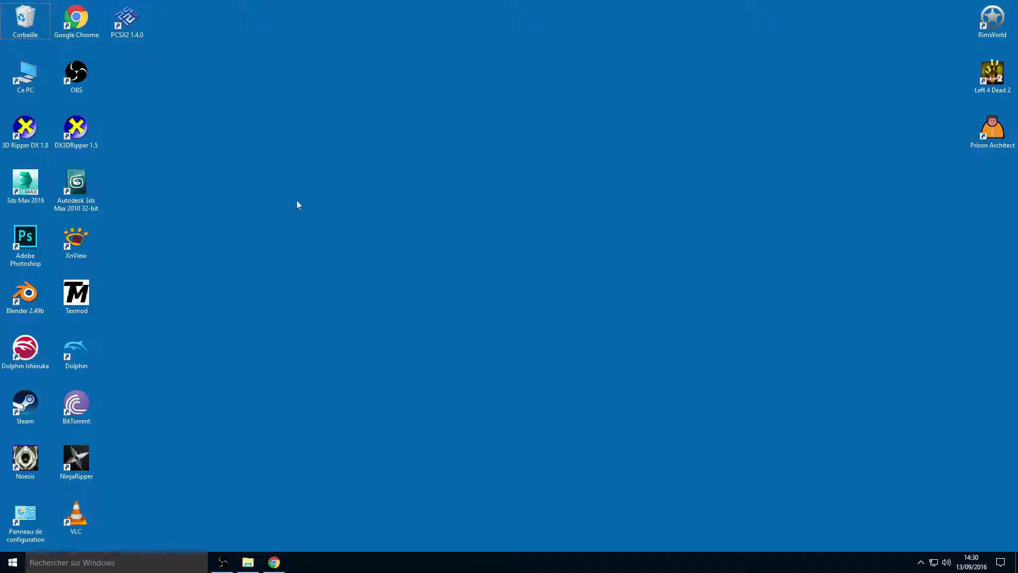
Line up the PCSX2 1.4.0, XnView and Texmod shortcuts in a row in the middle of the desktop
{"action": "left_click_drag", "start_coordinate": [265, 237], "coordinate": [351, 205]}
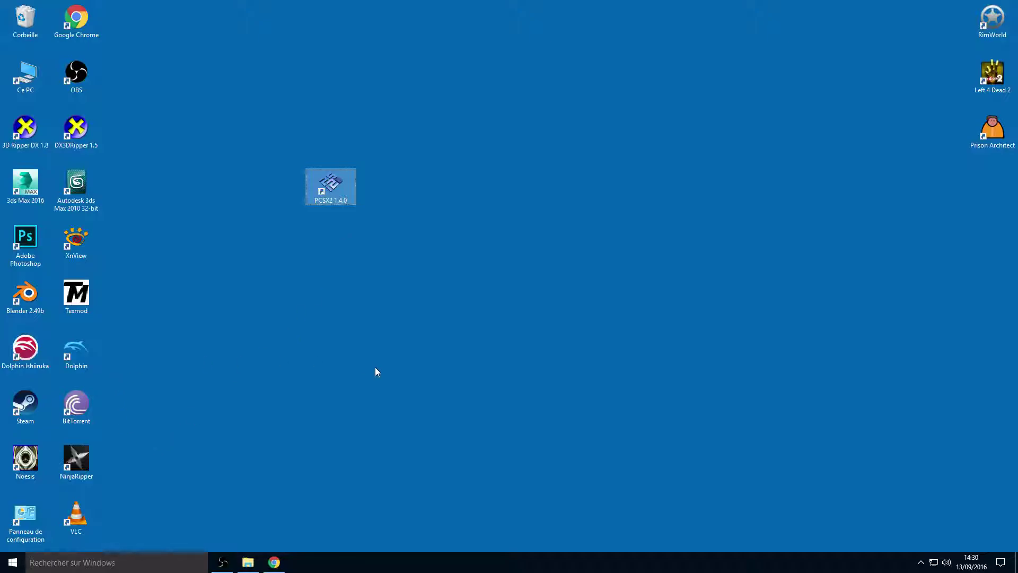
{"action": "left_click_drag", "start_coordinate": [84, 251], "coordinate": [328, 278]}
{"action": "key", "text": "Escape"}
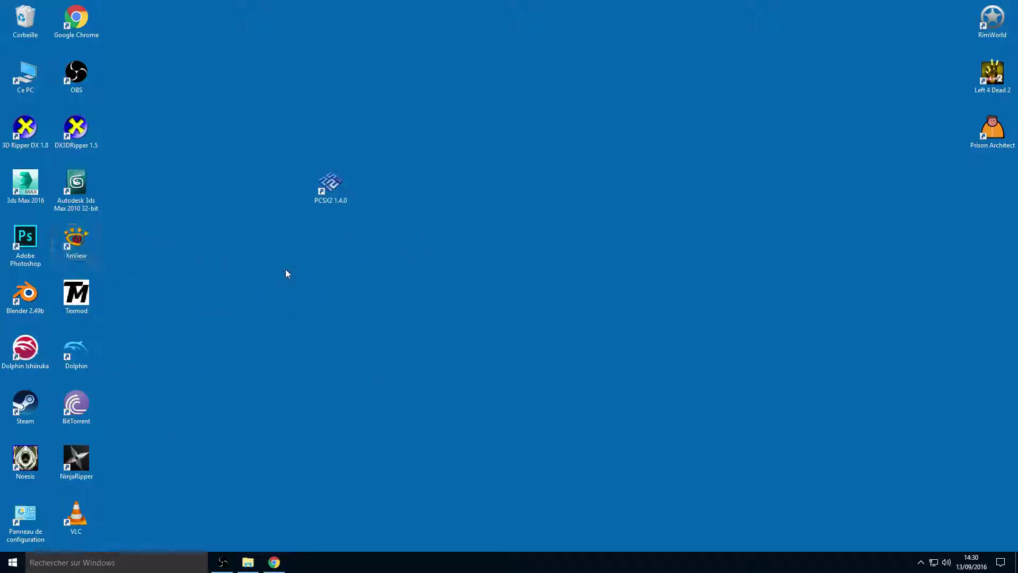
{"action": "left_click", "coordinate": [347, 186]}
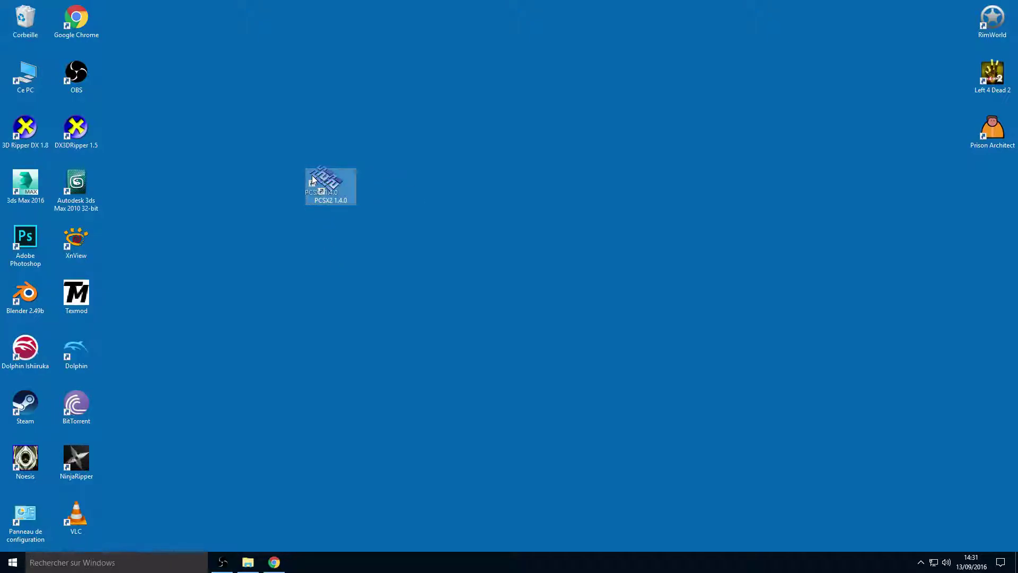
{"action": "mouse_move", "coordinate": [322, 180]}
{"action": "left_mouse_down"}
{"action": "mouse_move", "coordinate": [306, 227]}
{"action": "mouse_move", "coordinate": [332, 188]}
{"action": "left_mouse_up"}
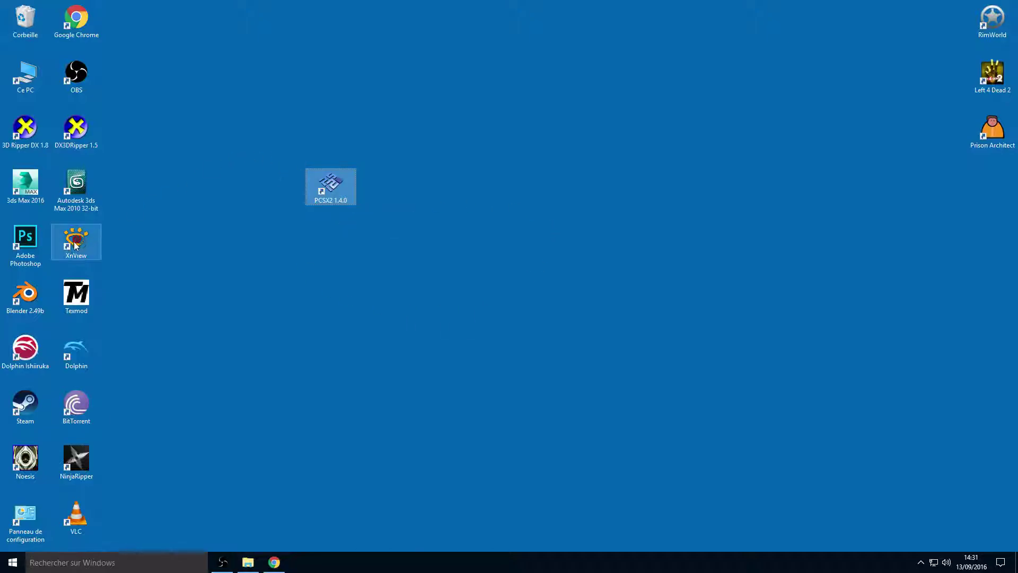
{"action": "left_click_drag", "start_coordinate": [76, 244], "coordinate": [444, 197]}
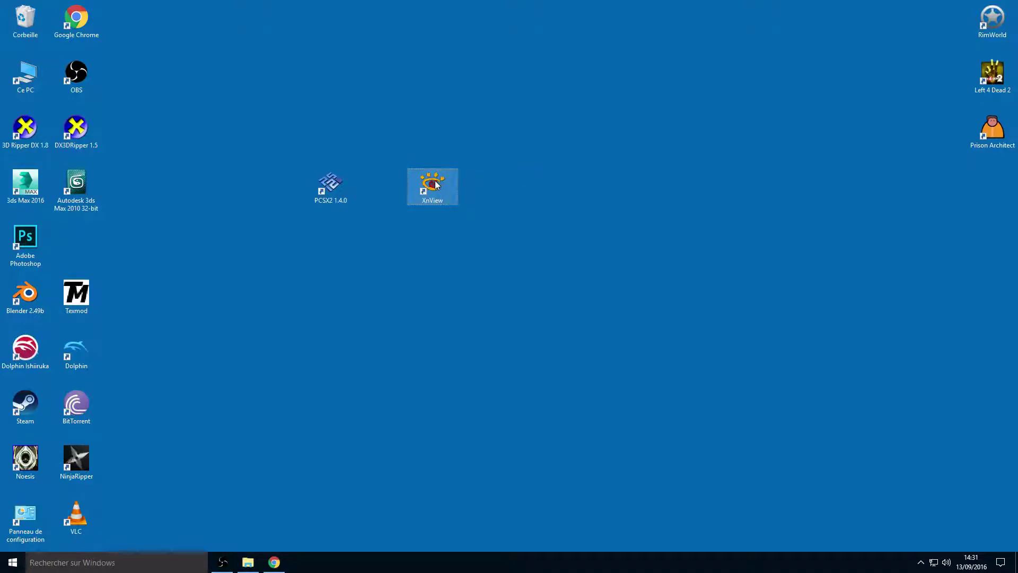
{"action": "left_click_drag", "start_coordinate": [84, 296], "coordinate": [551, 192]}
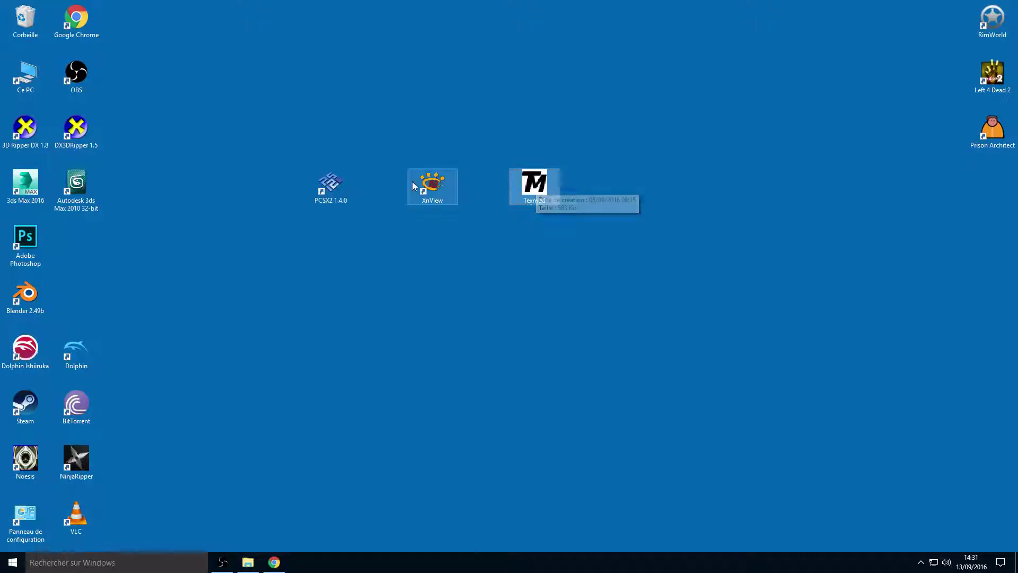
{"action": "left_click", "coordinate": [432, 186]}
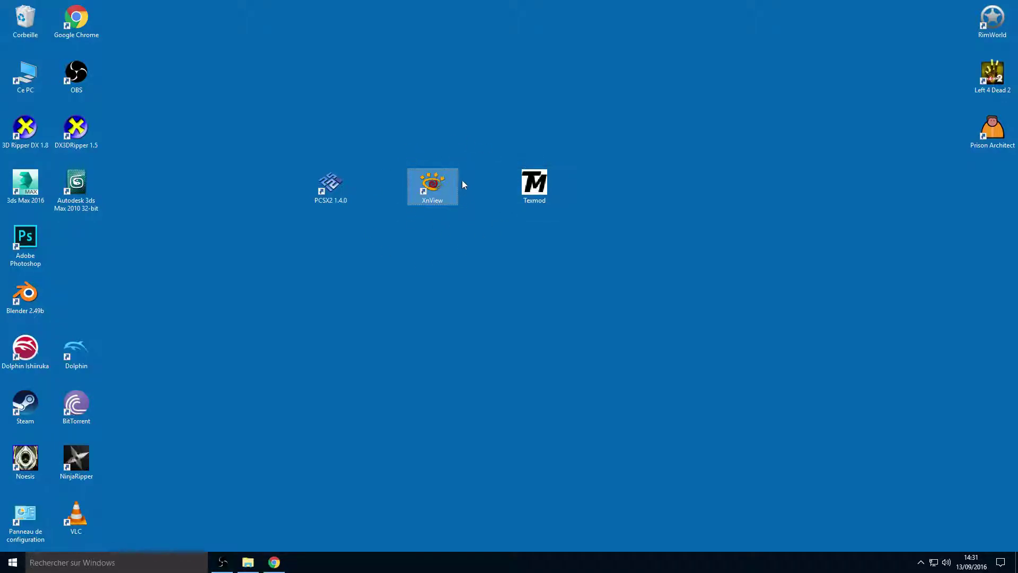
{"action": "left_click", "coordinate": [522, 180]}
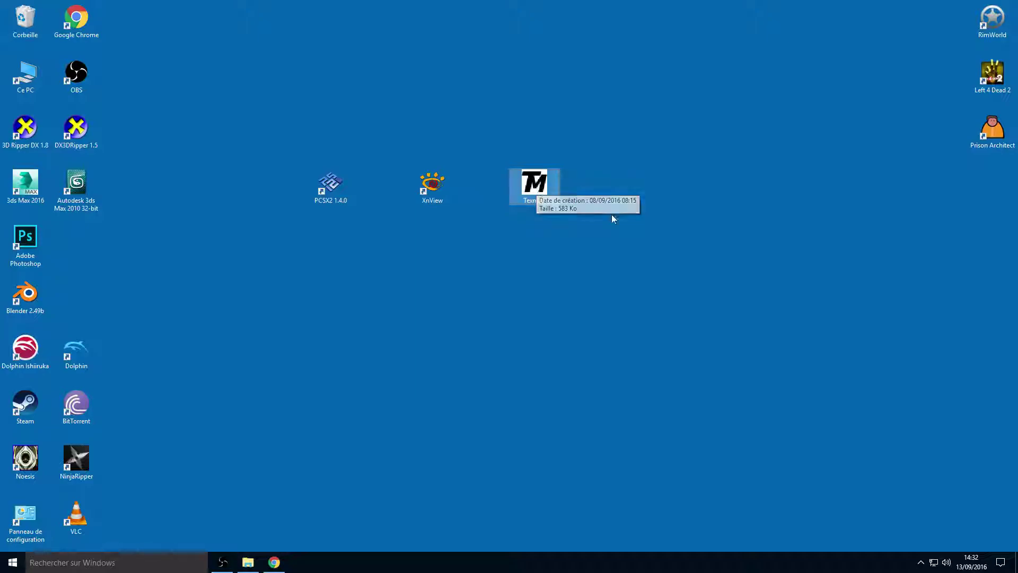
Launch TexMod, switch it to Logging Mode and move its window to the middle of the desktop
{"action": "double_click", "coordinate": [534, 185]}
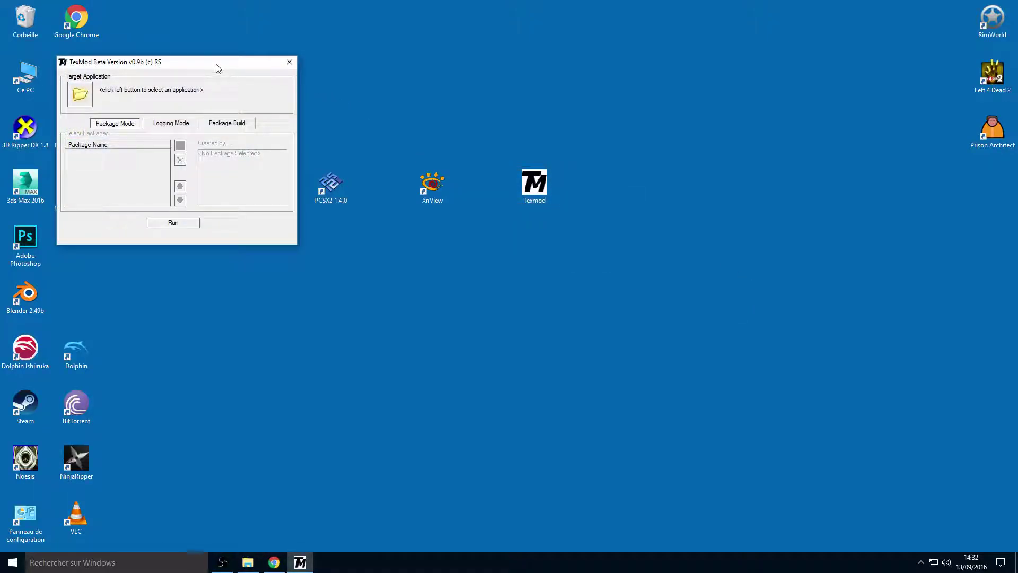
{"action": "left_click_drag", "start_coordinate": [220, 68], "coordinate": [448, 245]}
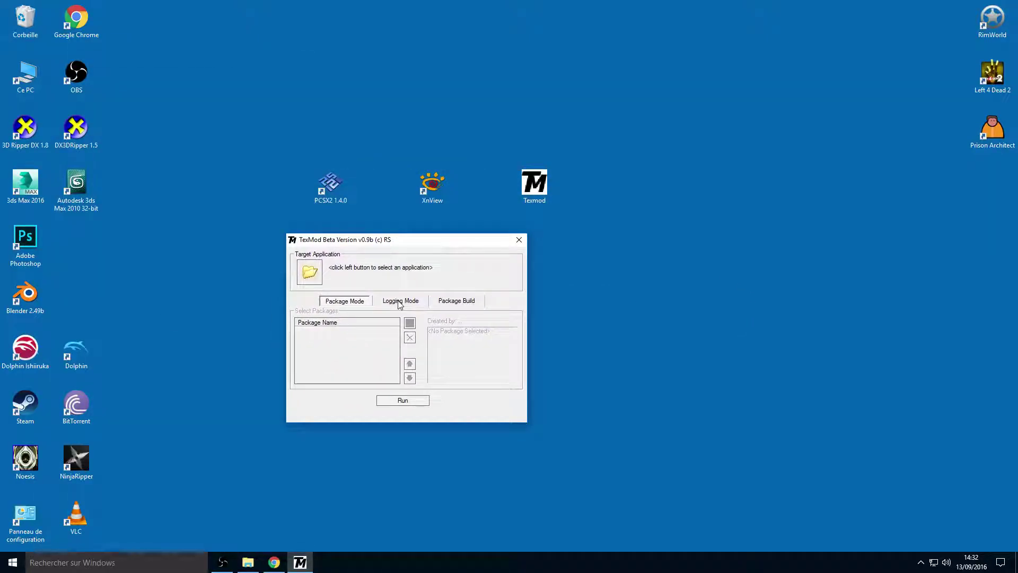
{"action": "left_click", "coordinate": [399, 302]}
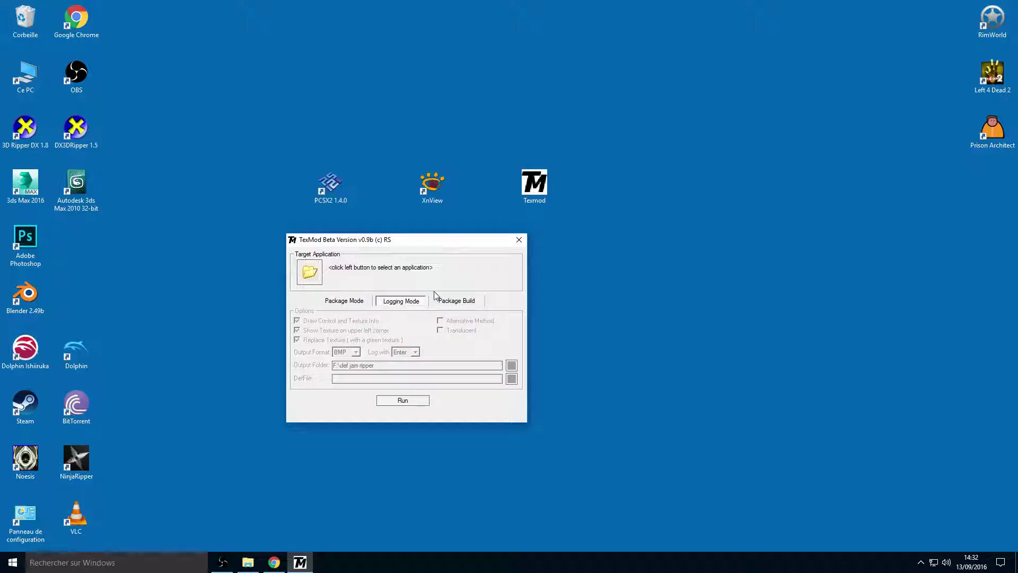
{"action": "left_click_drag", "start_coordinate": [421, 240], "coordinate": [505, 114]}
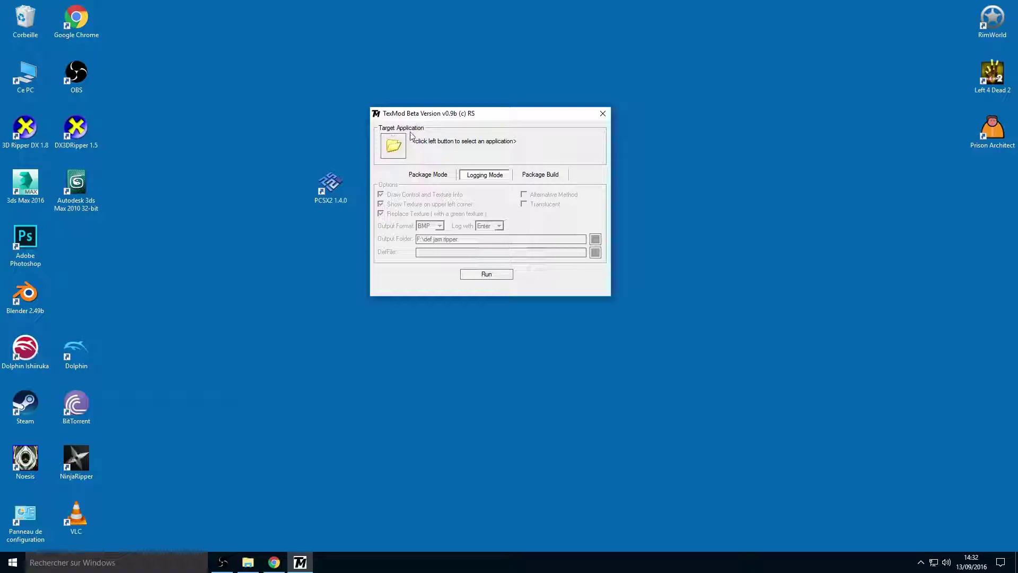
Set TexMod's target application to pcsx2 in the PCSX2 1.4.0 folder
{"action": "left_click", "coordinate": [397, 148]}
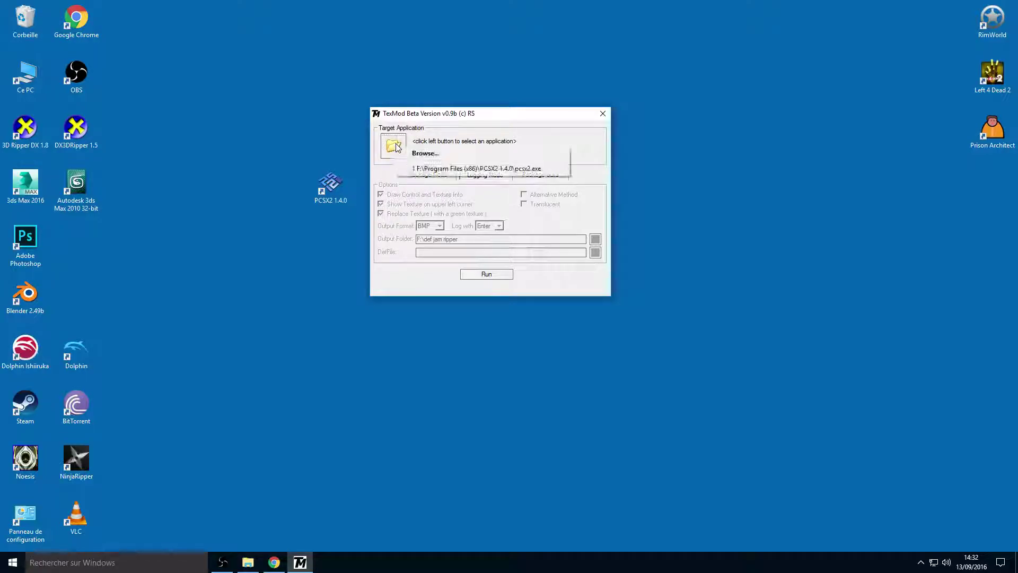
{"action": "left_click", "coordinate": [419, 154]}
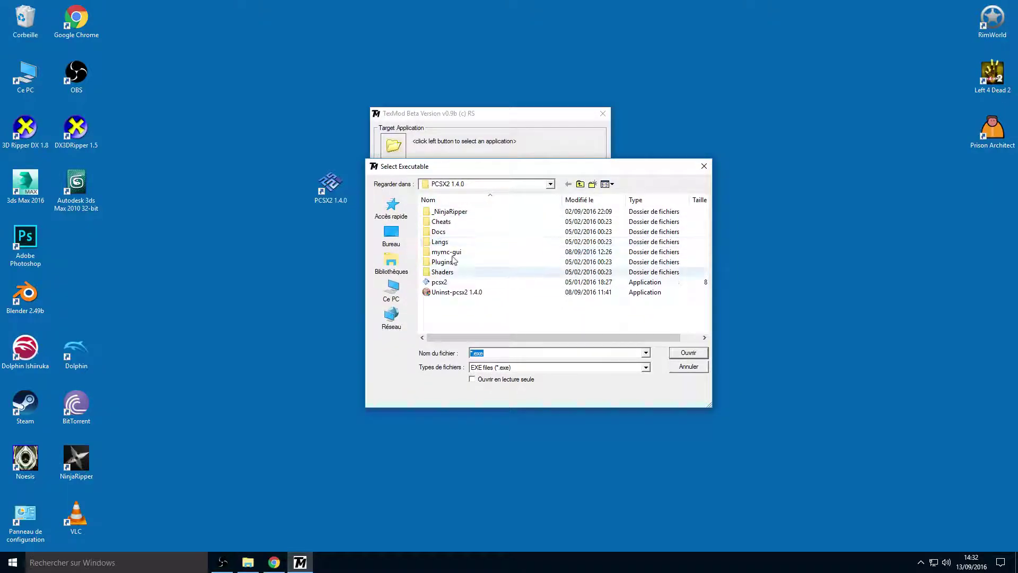
{"action": "left_click", "coordinate": [501, 184]}
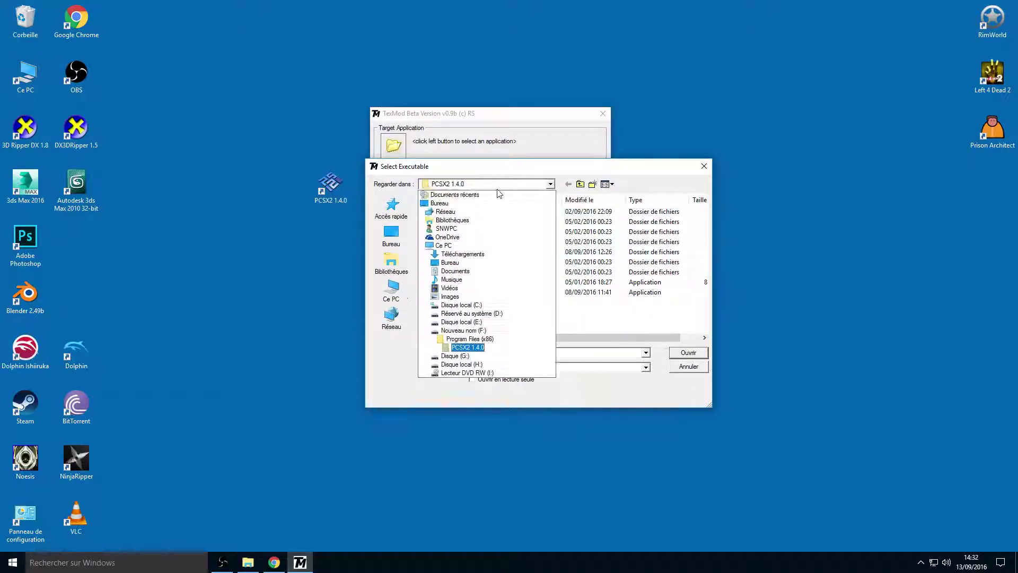
{"action": "left_click", "coordinate": [469, 347]}
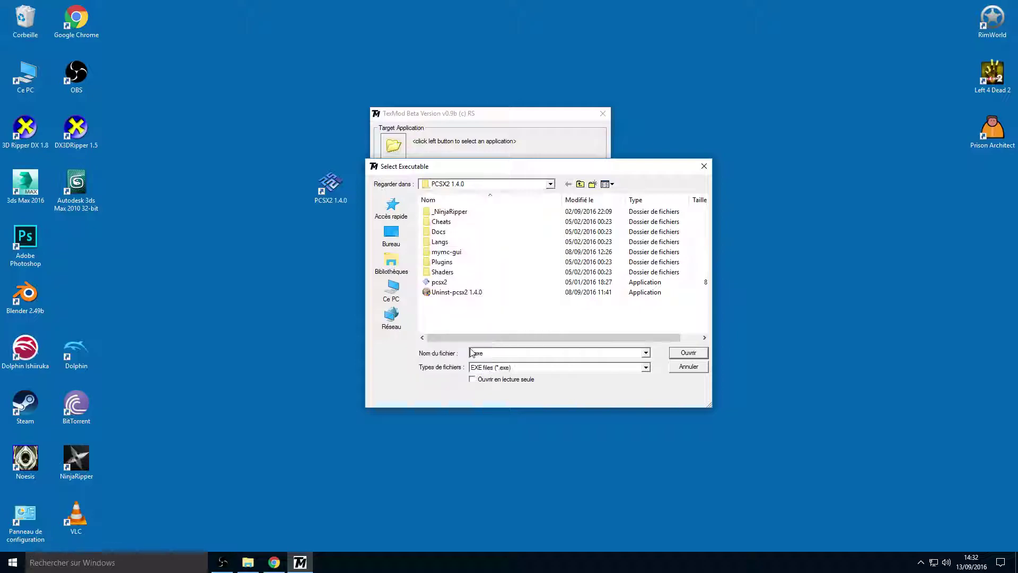
{"action": "left_click", "coordinate": [444, 284]}
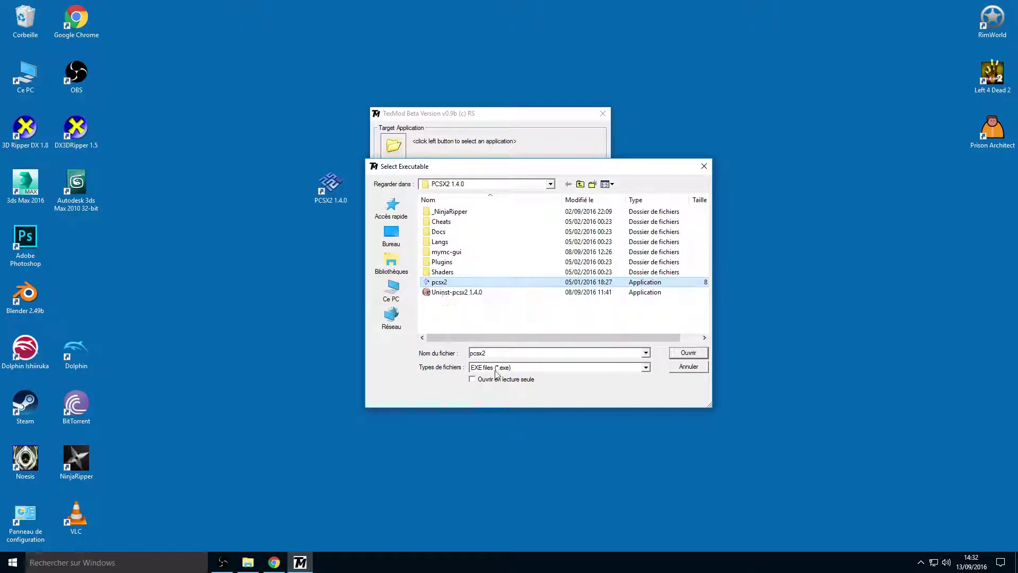
{"action": "double_click", "coordinate": [453, 282]}
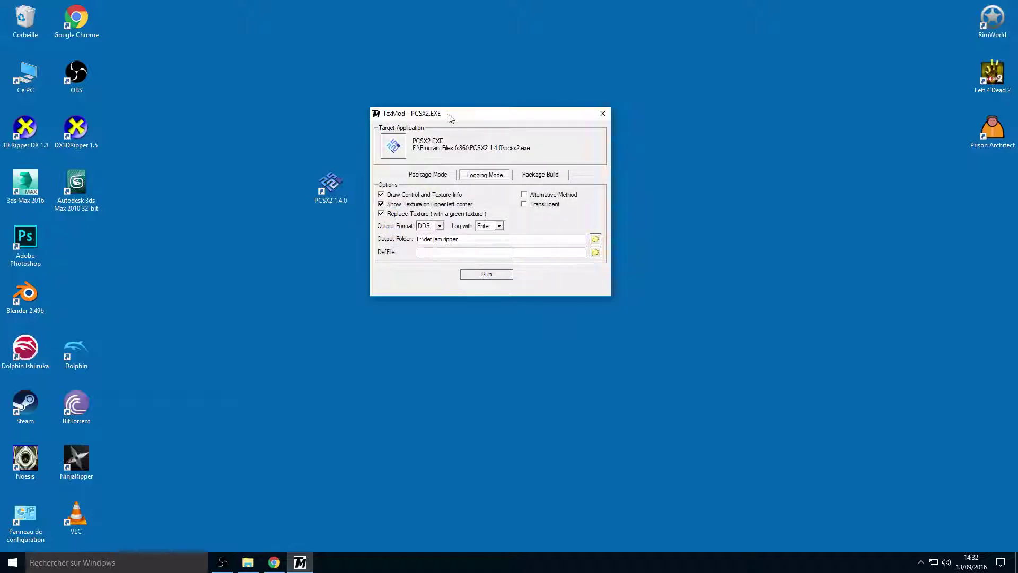
Run PCSX2 through TexMod in Logging Mode and place the emulator window above the TexMod window
{"action": "left_click_drag", "start_coordinate": [450, 117], "coordinate": [401, 192]}
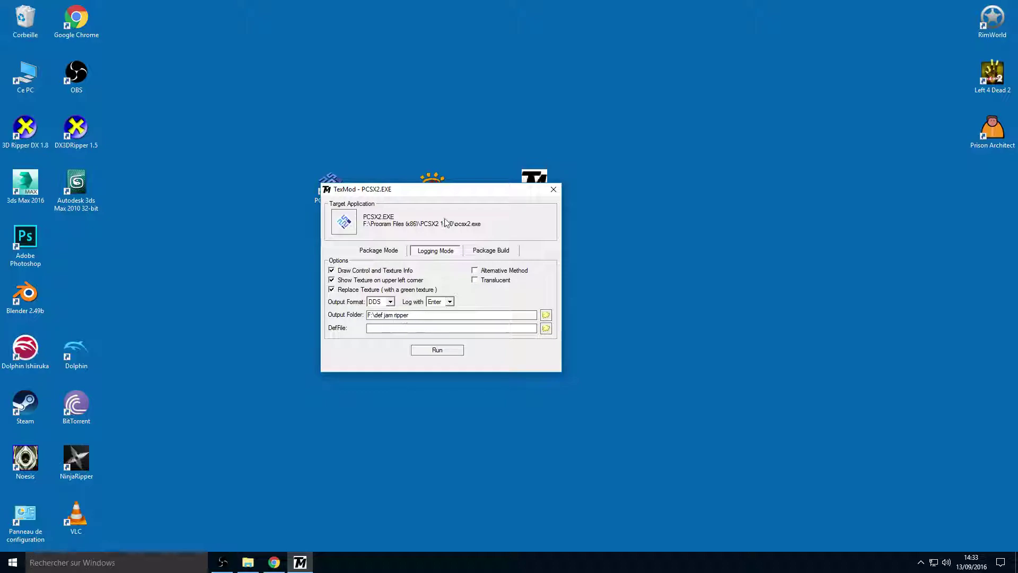
{"action": "left_click_drag", "start_coordinate": [443, 192], "coordinate": [438, 224]}
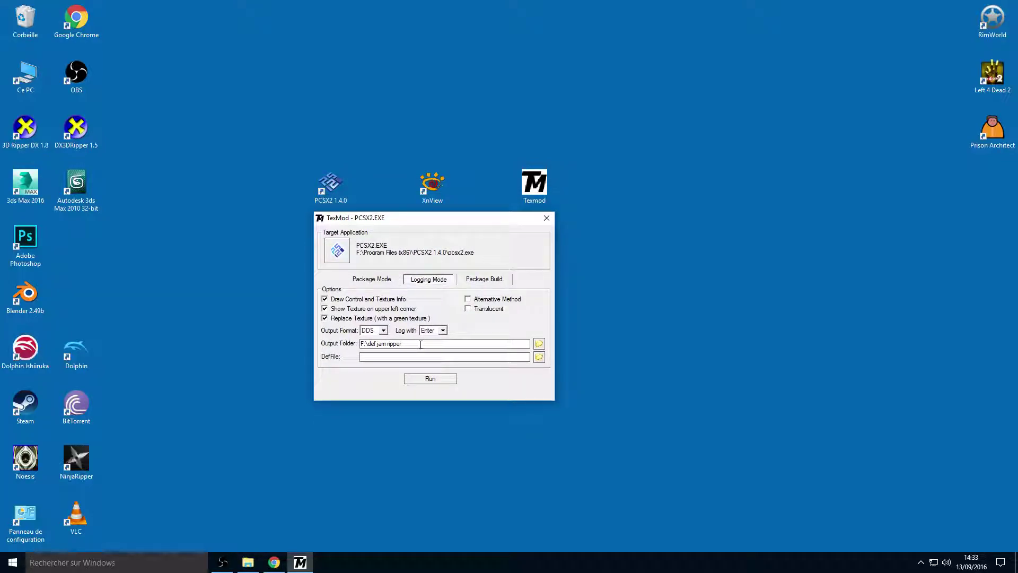
{"action": "left_click", "coordinate": [430, 378]}
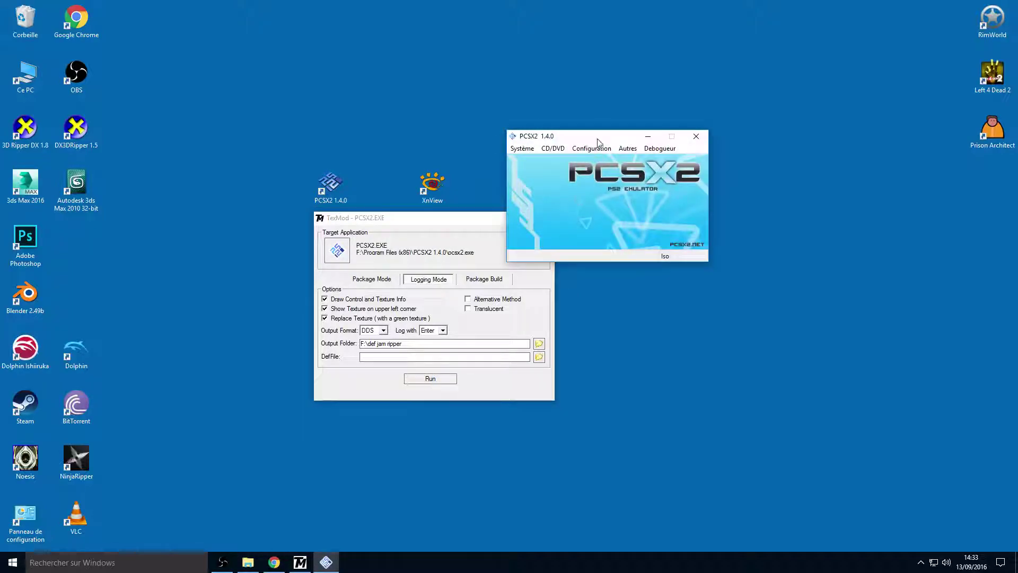
{"action": "left_click_drag", "start_coordinate": [599, 140], "coordinate": [471, 94]}
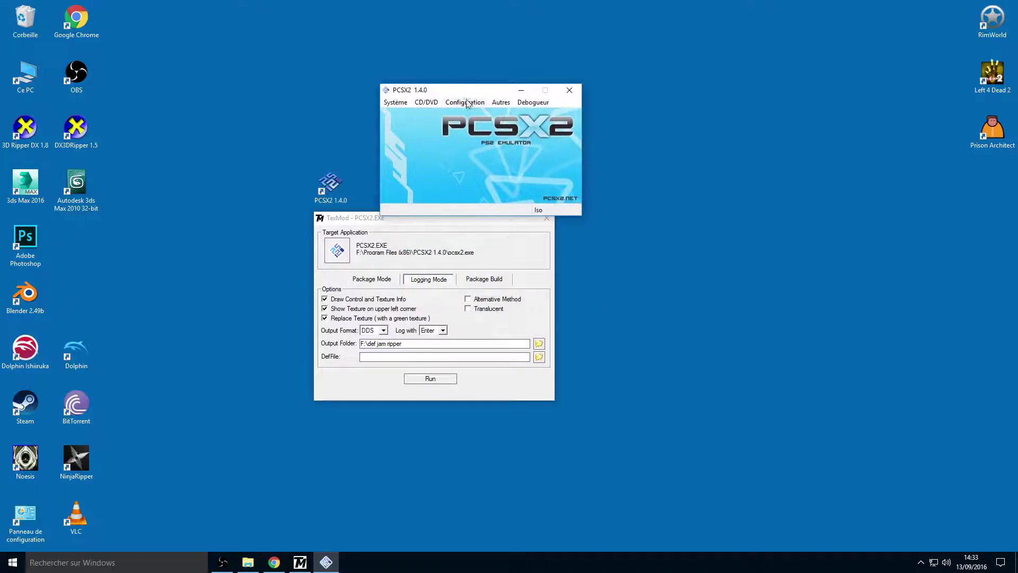
Review the Plugins and BIOS pages of the PCSX2 component selector and accept the current selection
{"action": "left_click", "coordinate": [466, 103]}
{"action": "left_click", "coordinate": [471, 139]}
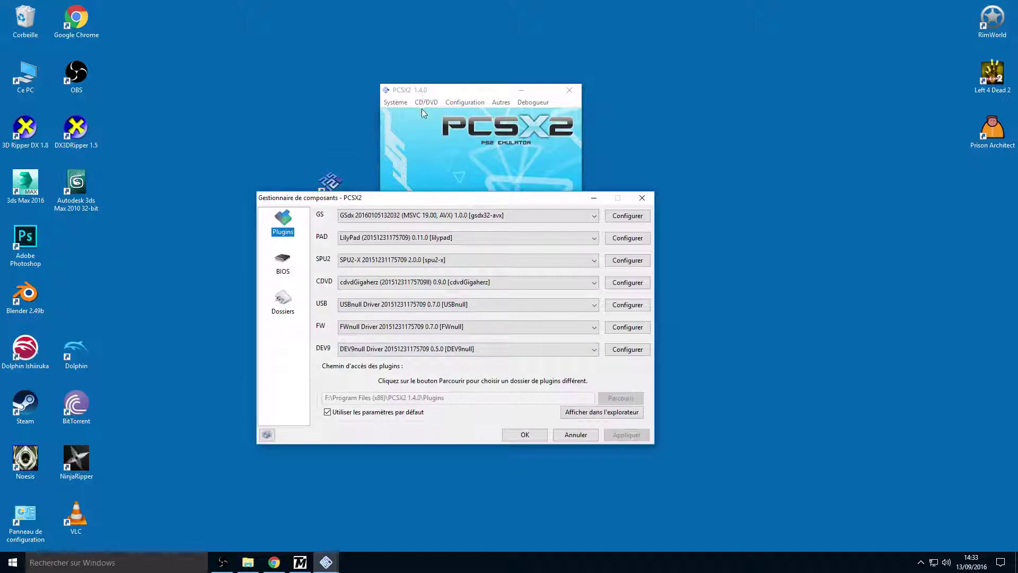
{"action": "left_click", "coordinate": [281, 262]}
{"action": "left_click", "coordinate": [280, 226]}
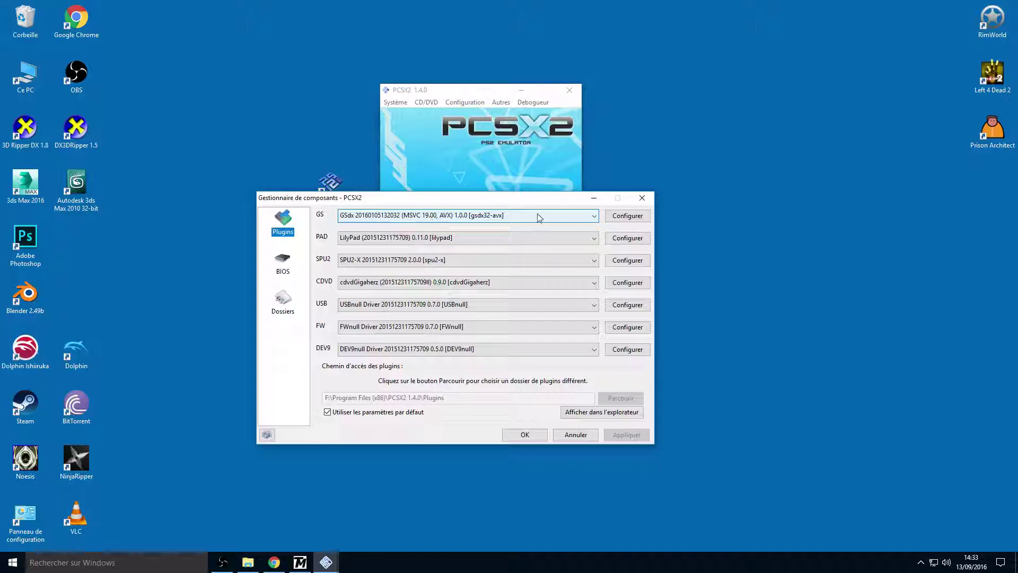
{"action": "left_click", "coordinate": [525, 434]}
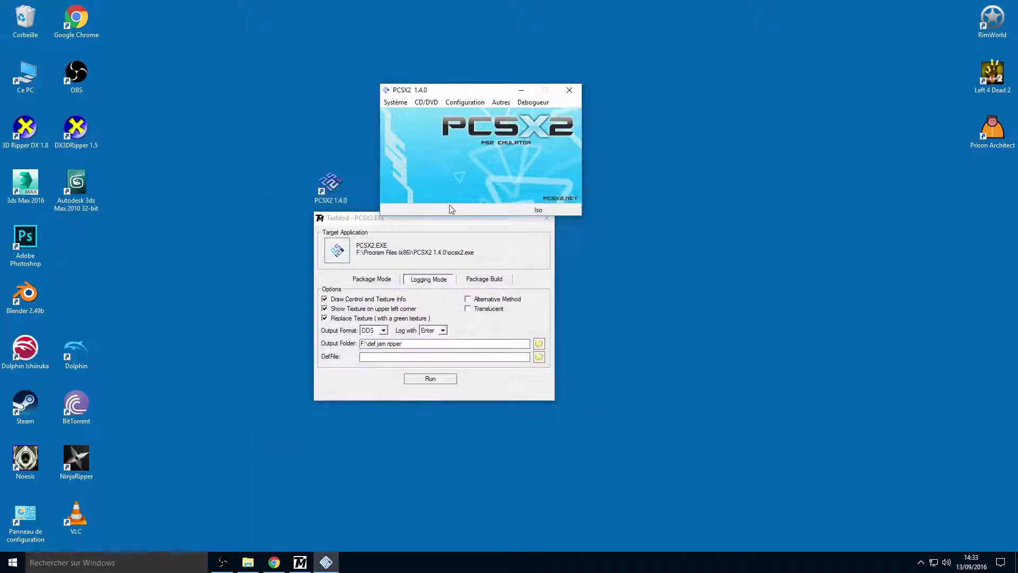
In the GSdx video plugin settings, use the NVIDIA GeForce GTX 980 adapter and the Direct3D9 (Hardware) renderer
{"action": "left_click", "coordinate": [464, 103]}
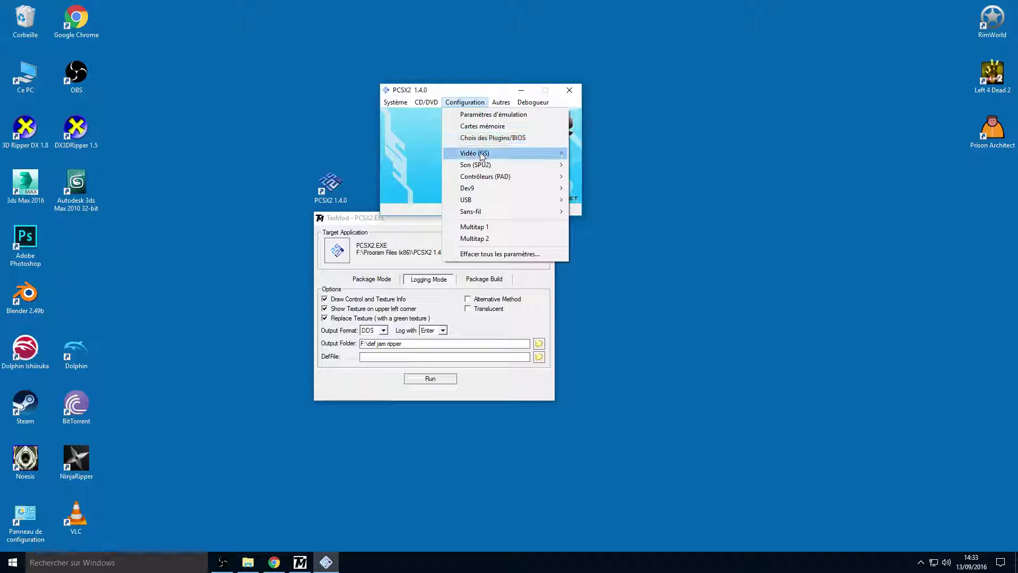
{"action": "mouse_move", "coordinate": [483, 153]}
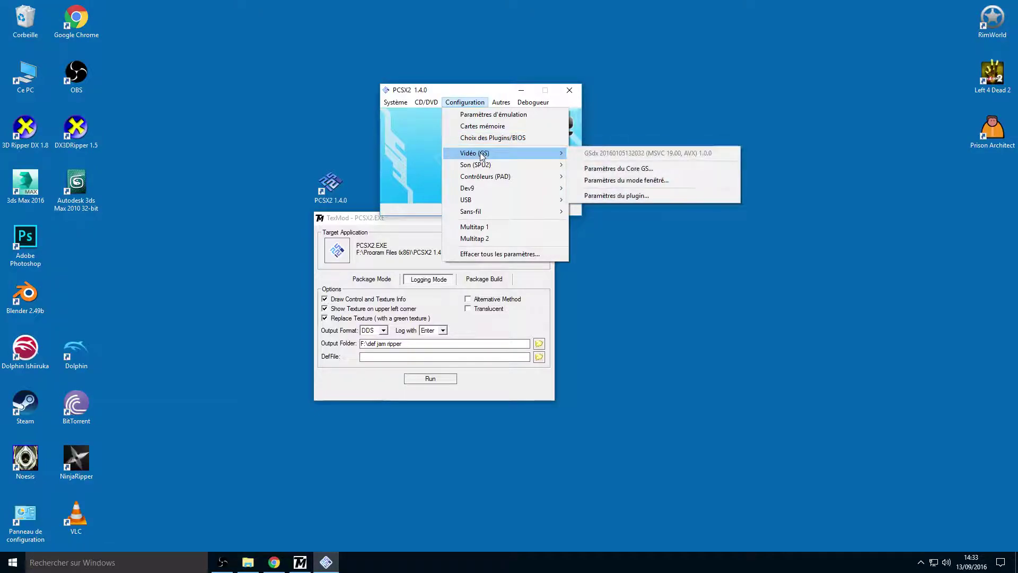
{"action": "left_click", "coordinate": [622, 195]}
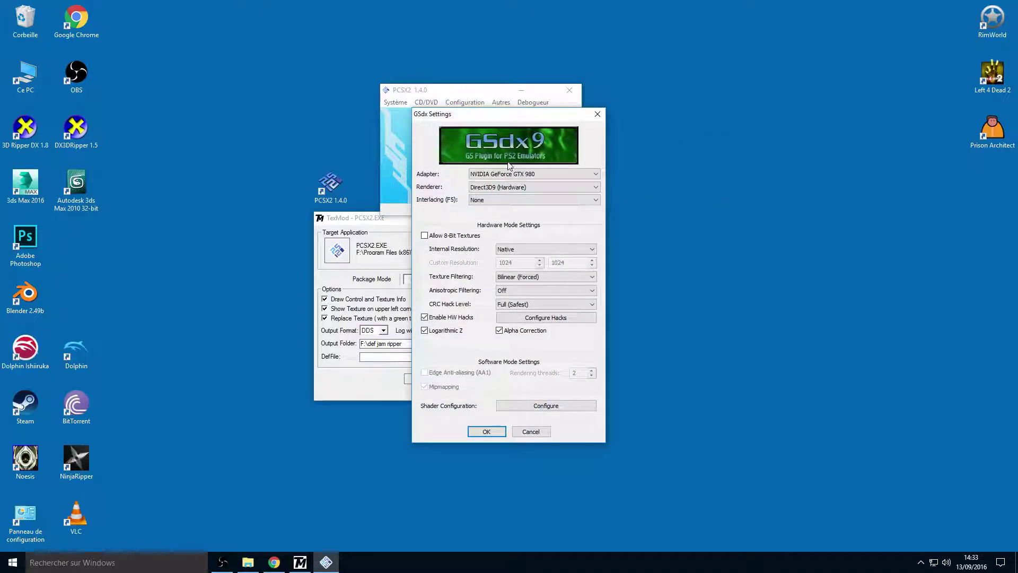
{"action": "left_click", "coordinate": [496, 174]}
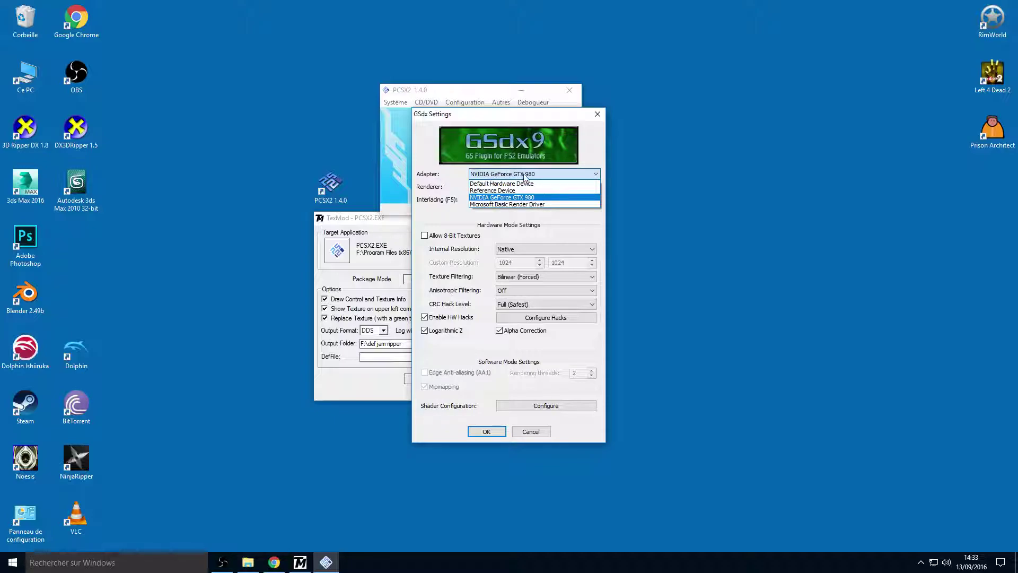
{"action": "left_click", "coordinate": [506, 198]}
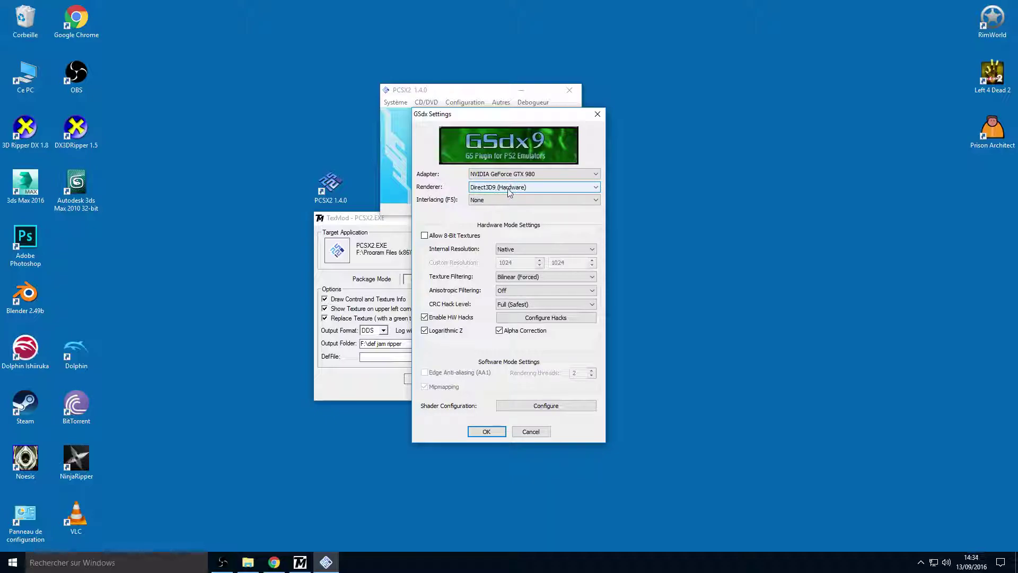
{"action": "left_click", "coordinate": [528, 190]}
{"action": "left_click", "coordinate": [530, 188]}
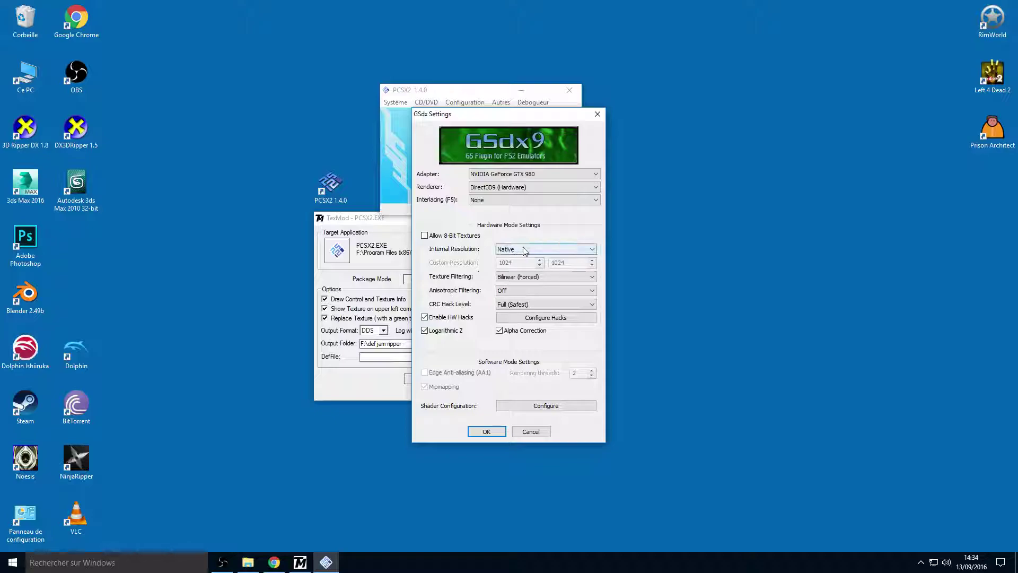
Keep internal resolution at Native, texture filtering at Bilinear (Forced) and anisotropic filtering Off, then accept the GSdx settings
{"action": "left_click", "coordinate": [525, 250]}
{"action": "left_click", "coordinate": [523, 248]}
{"action": "left_click", "coordinate": [521, 281]}
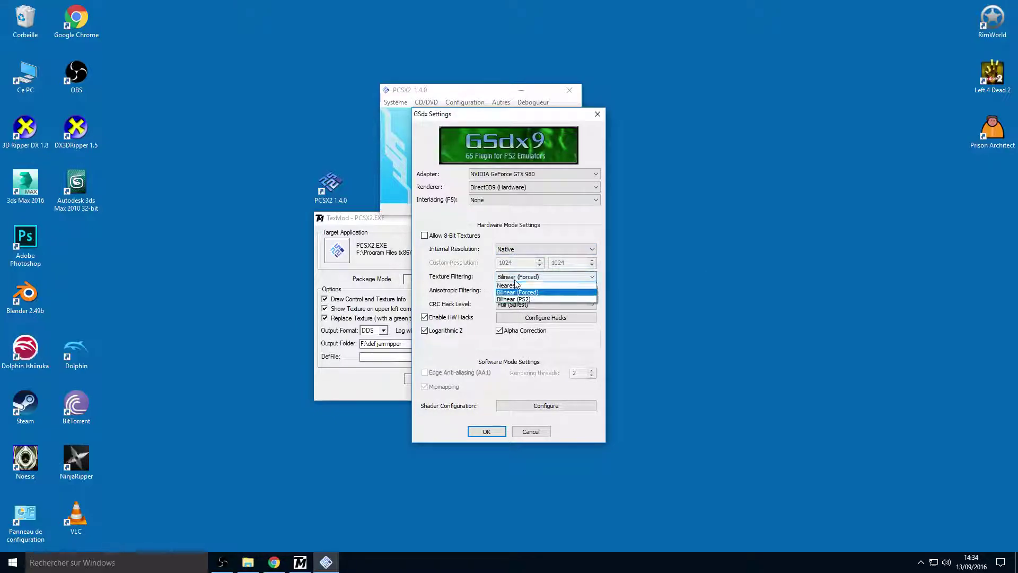
{"action": "left_click", "coordinate": [521, 281]}
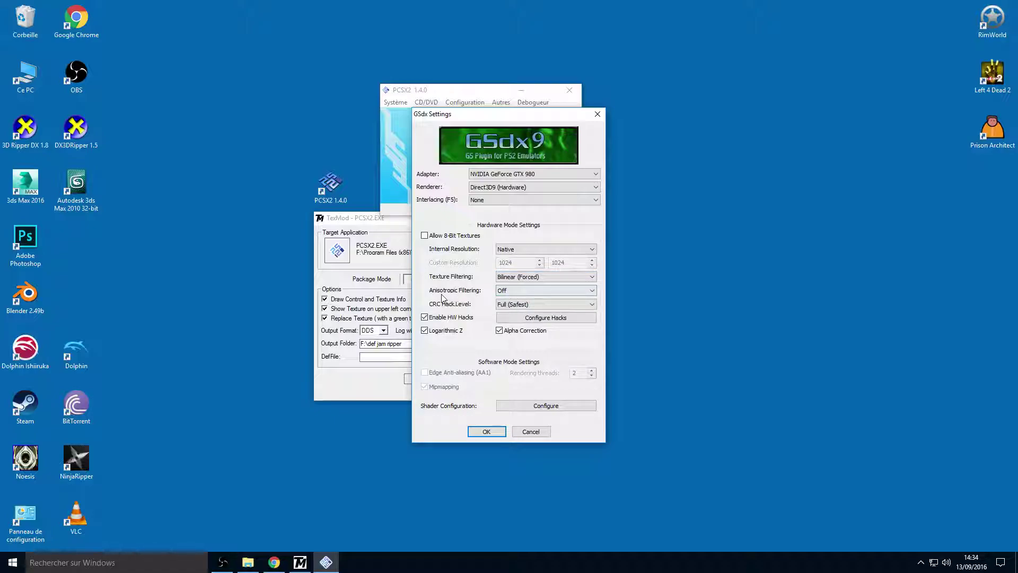
{"action": "left_click", "coordinate": [513, 290]}
{"action": "left_click", "coordinate": [513, 291]}
{"action": "left_click", "coordinate": [485, 432]}
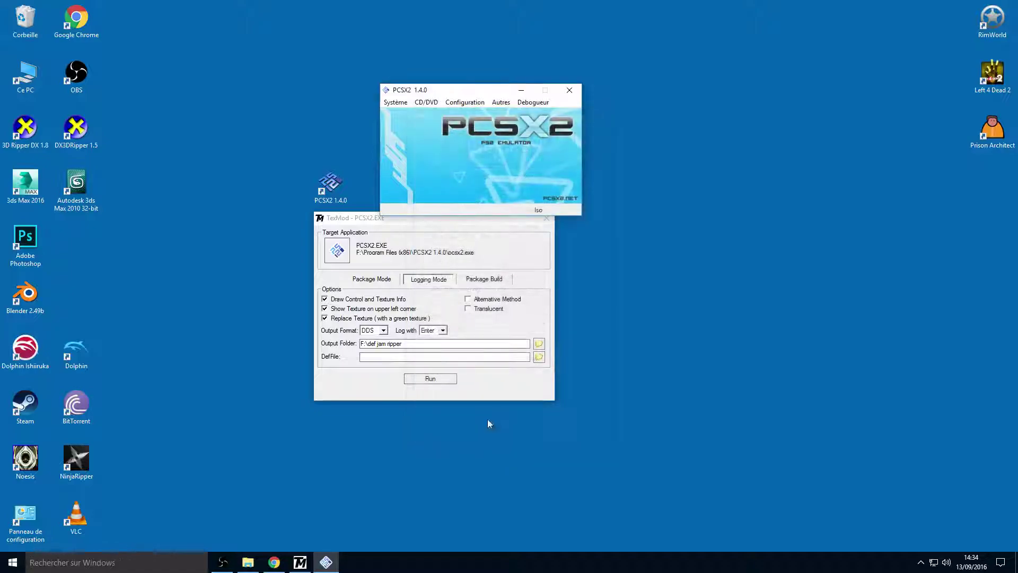
Review the SPU2-X sound plugin settings of the emulator and accept them
{"action": "left_click", "coordinate": [465, 102]}
{"action": "mouse_move", "coordinate": [530, 163]}
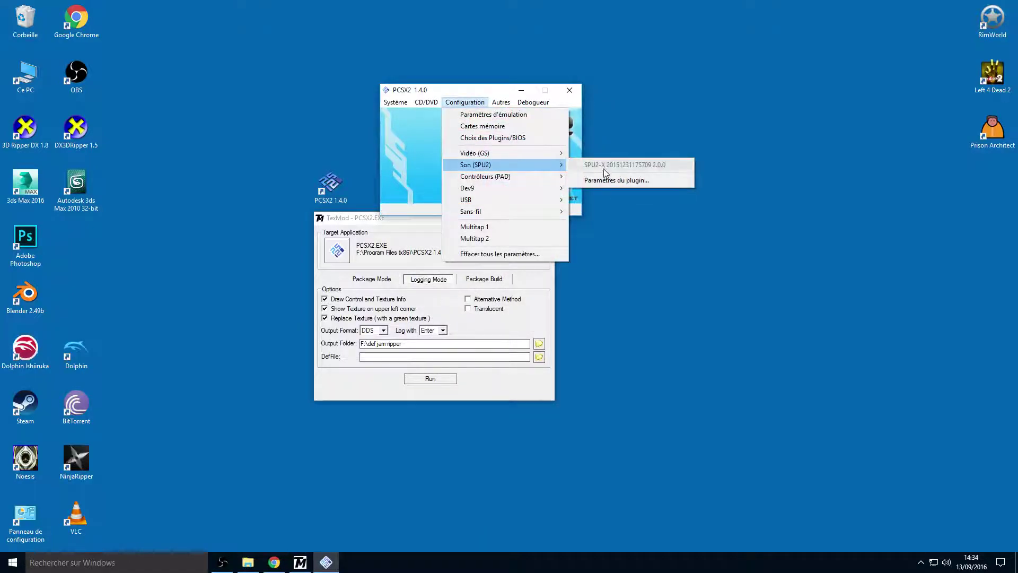
{"action": "left_click", "coordinate": [607, 180]}
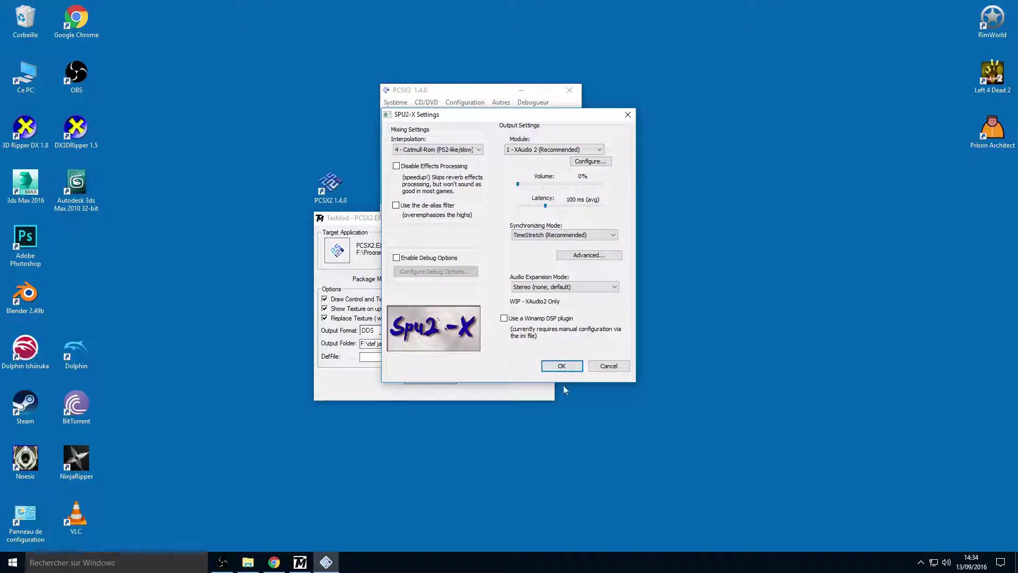
{"action": "left_click", "coordinate": [563, 366]}
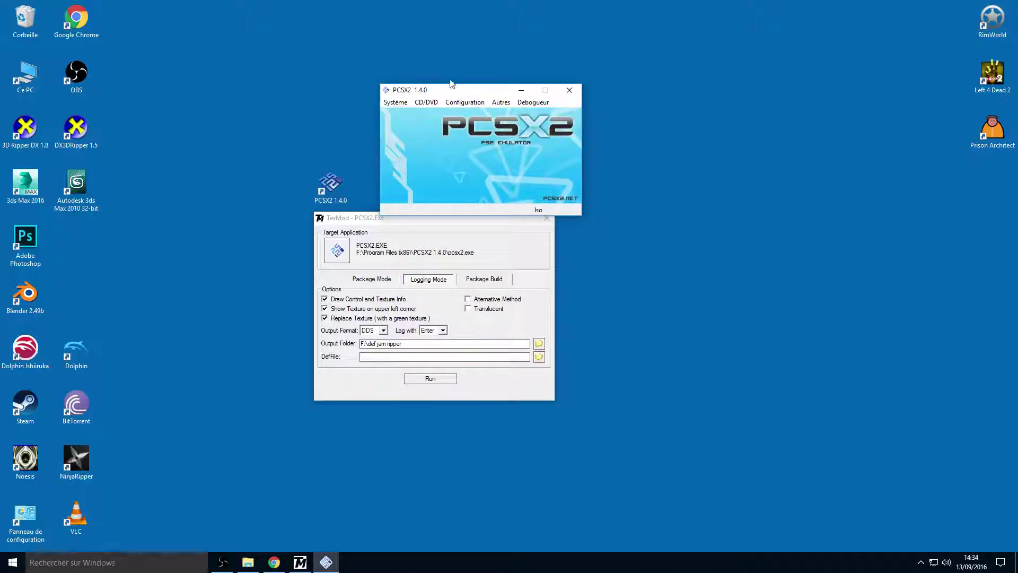
Place the emulator window beside TexMod and start DefJamFightForNY.ISO with the fast CDVD boot
{"action": "left_click_drag", "start_coordinate": [450, 81], "coordinate": [387, 37]}
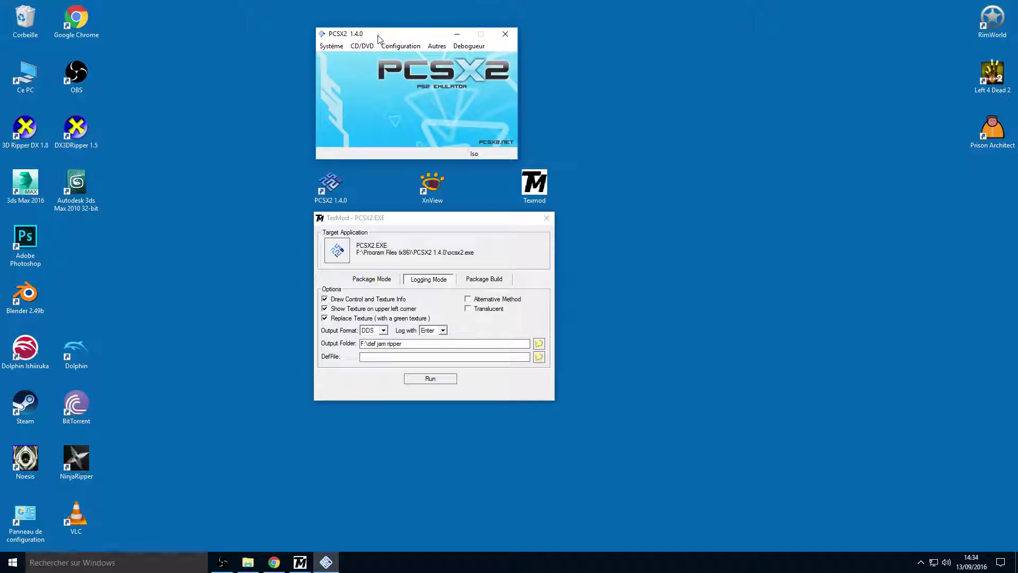
{"action": "left_click_drag", "start_coordinate": [373, 37], "coordinate": [639, 221]}
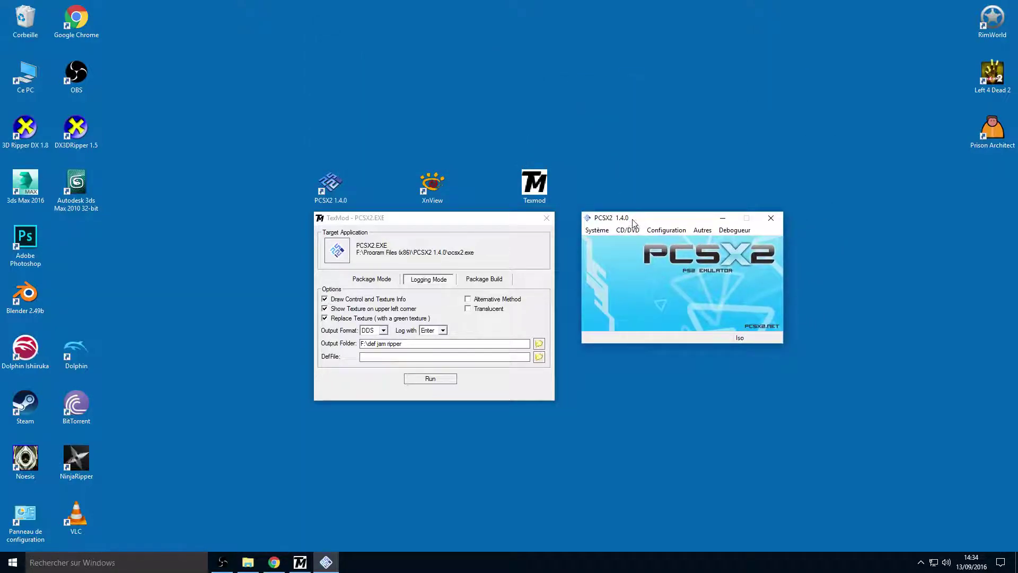
{"action": "left_click", "coordinate": [627, 232]}
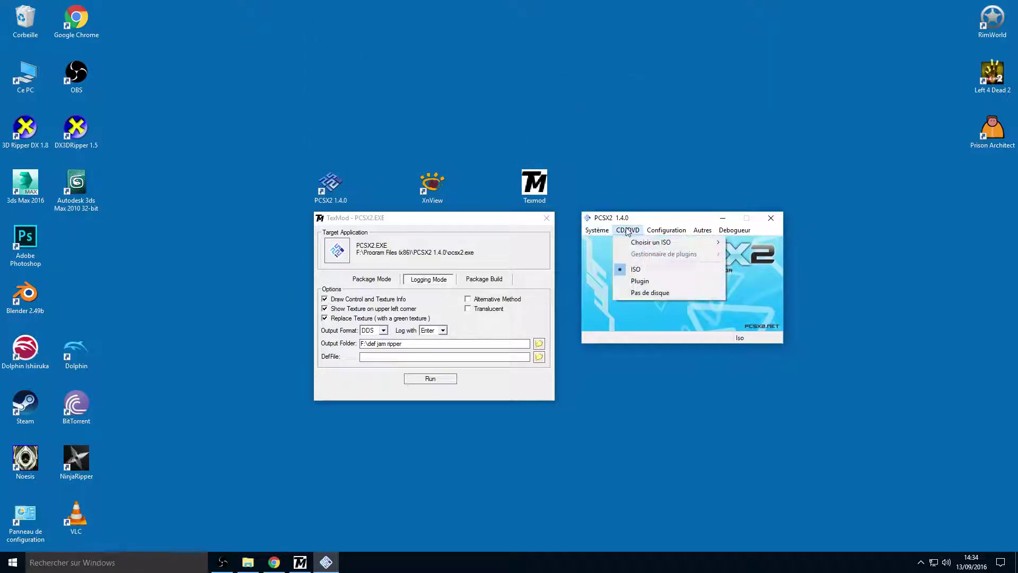
{"action": "mouse_move", "coordinate": [638, 243]}
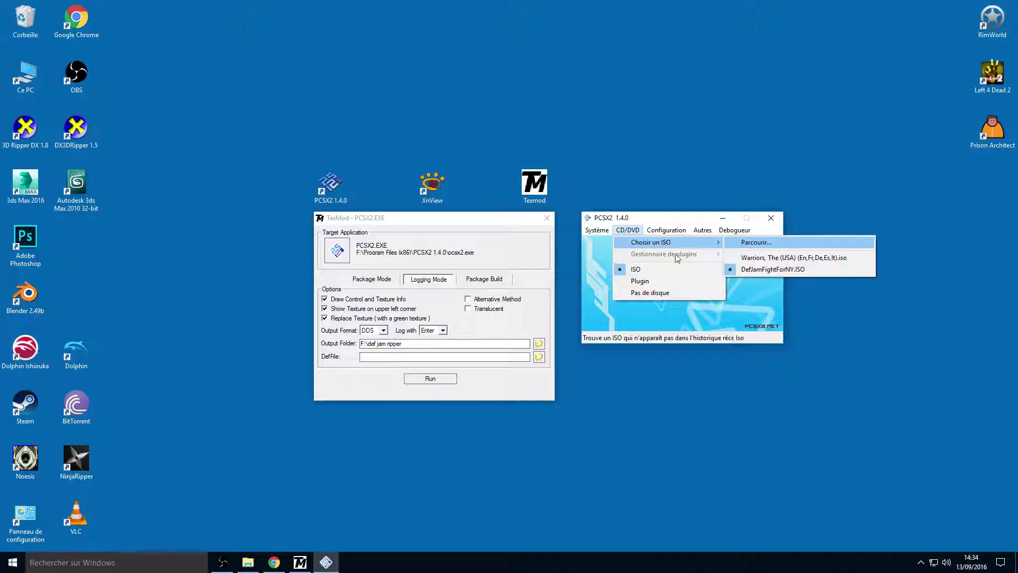
{"action": "left_click", "coordinate": [768, 270]}
{"action": "left_click", "coordinate": [603, 231]}
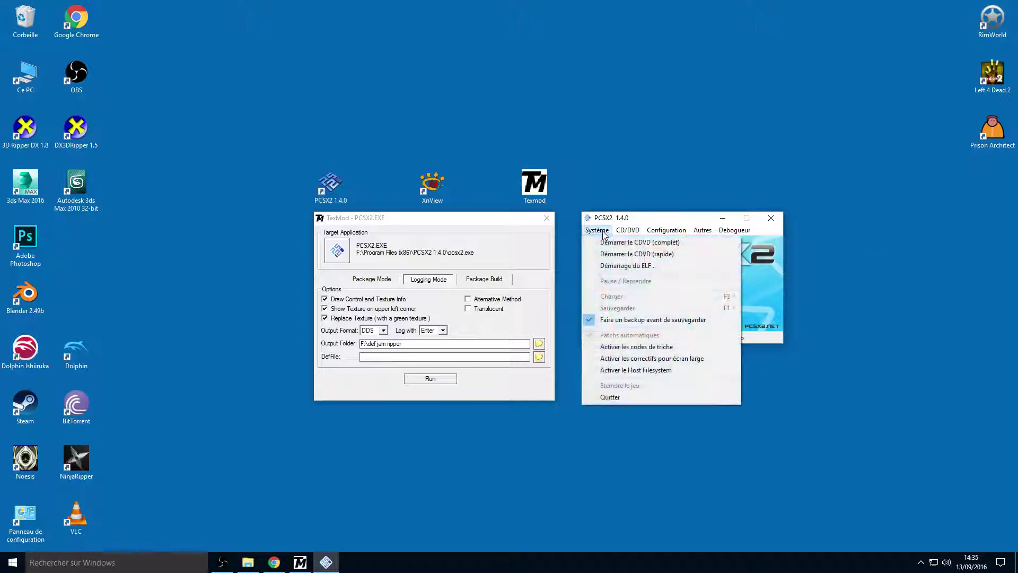
{"action": "left_click", "coordinate": [673, 253]}
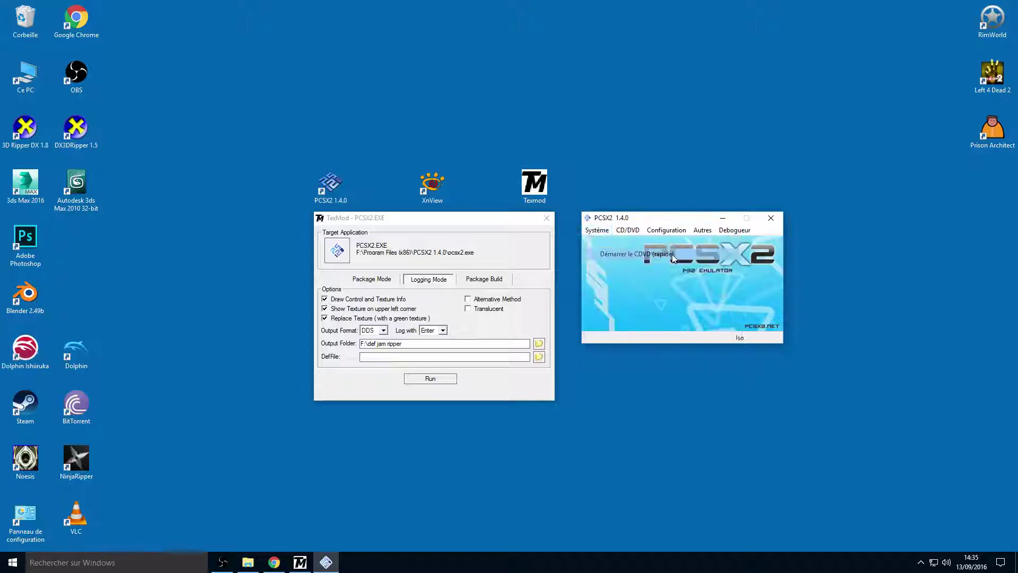
Lower the emulator's sound to the minimum in the Windows volume mixer and close the mixer
{"action": "right_click", "coordinate": [946, 563]}
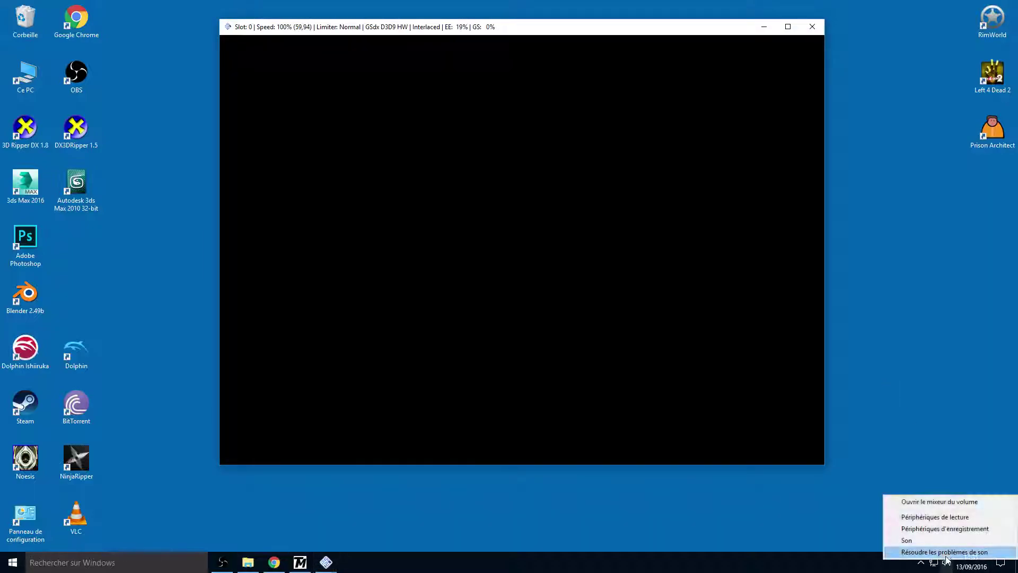
{"action": "left_click", "coordinate": [925, 500]}
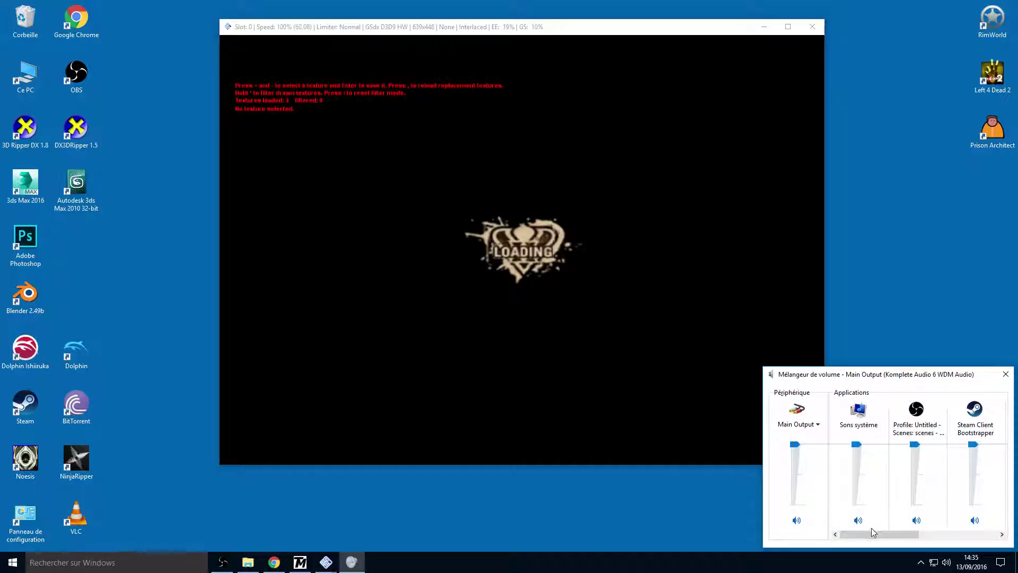
{"action": "left_click_drag", "start_coordinate": [872, 534], "coordinate": [952, 534]}
{"action": "left_click_drag", "start_coordinate": [973, 445], "coordinate": [972, 504]}
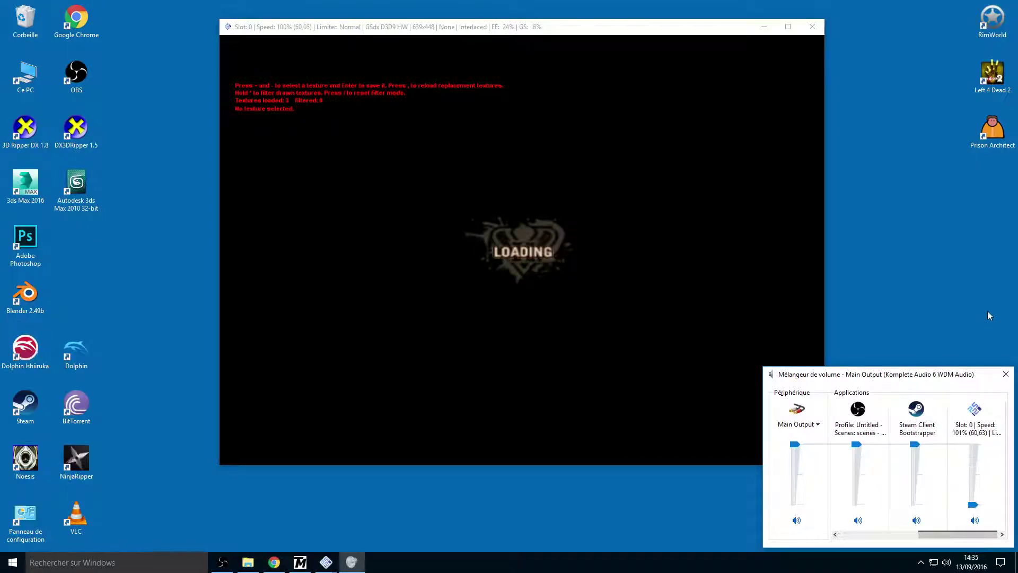
{"action": "left_click", "coordinate": [1006, 374]}
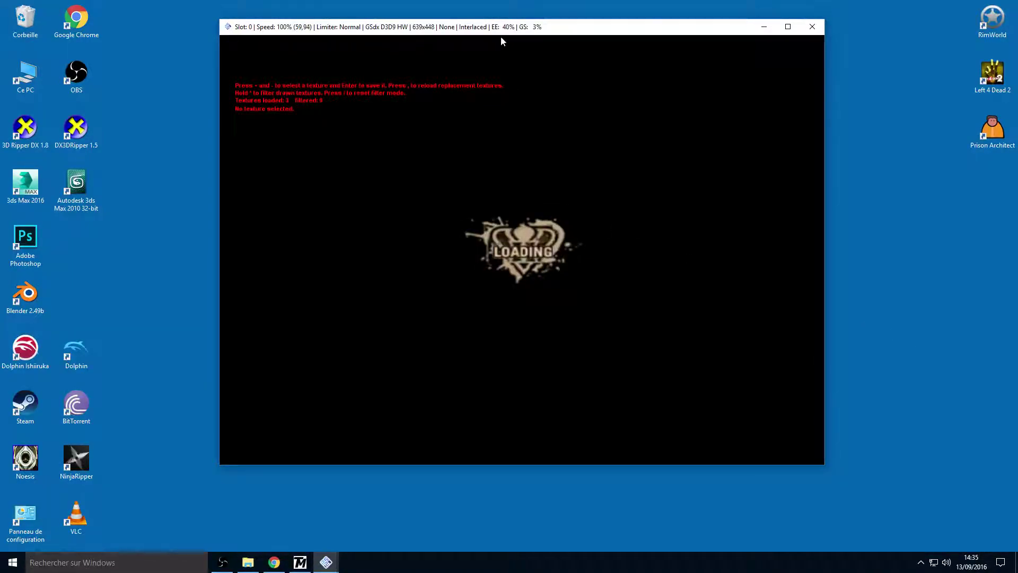
Extend the game window upward and place it near the upper edge of the desktop
{"action": "left_click_drag", "start_coordinate": [502, 34], "coordinate": [522, 53]}
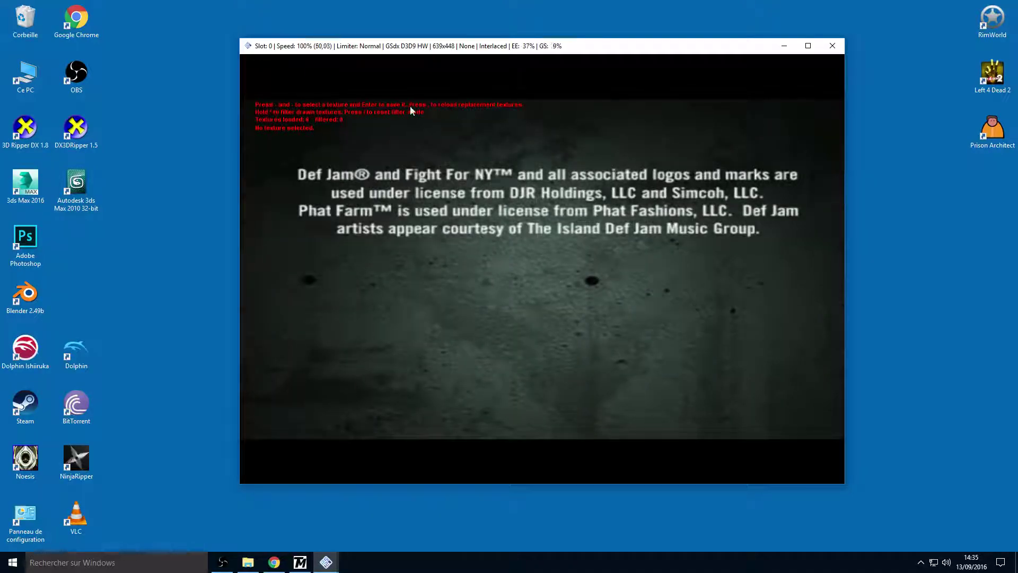
{"action": "left_click_drag", "start_coordinate": [472, 52], "coordinate": [433, 80]}
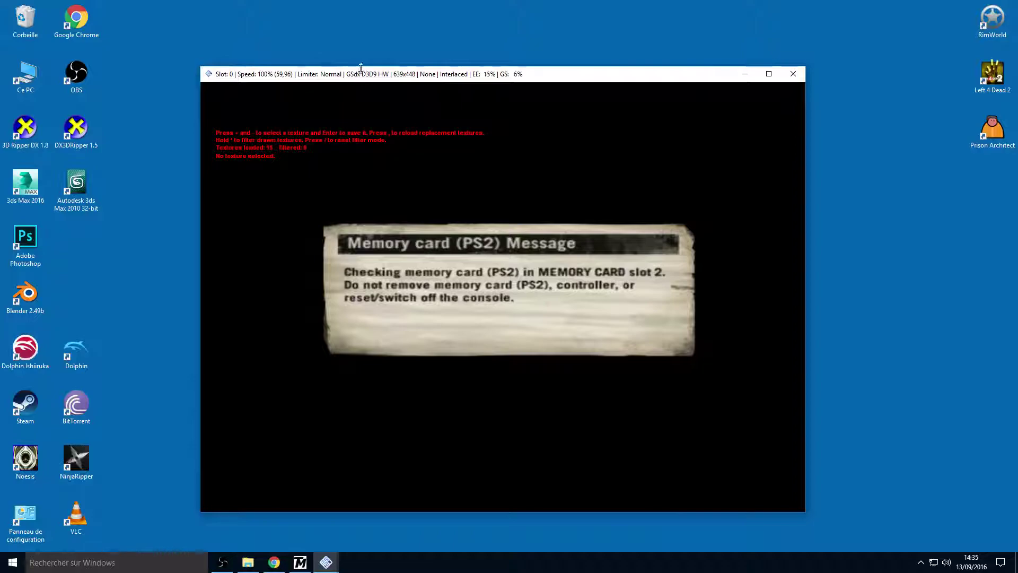
{"action": "left_click_drag", "start_coordinate": [361, 71], "coordinate": [360, 27]}
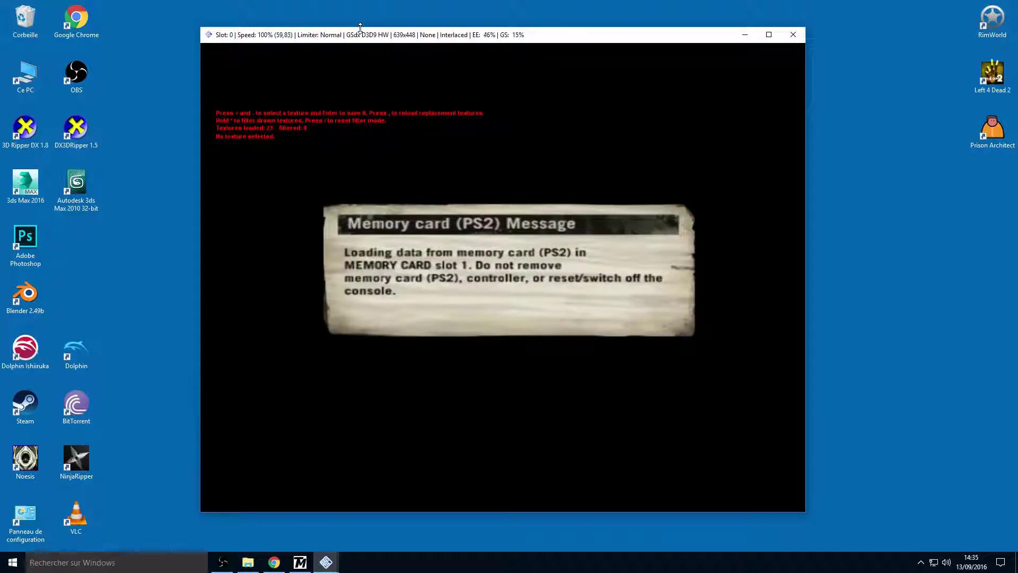
{"action": "mouse_move", "coordinate": [345, 40]}
{"action": "left_mouse_down"}
{"action": "mouse_move", "coordinate": [435, 36]}
{"action": "mouse_move", "coordinate": [344, 27]}
{"action": "left_mouse_up"}
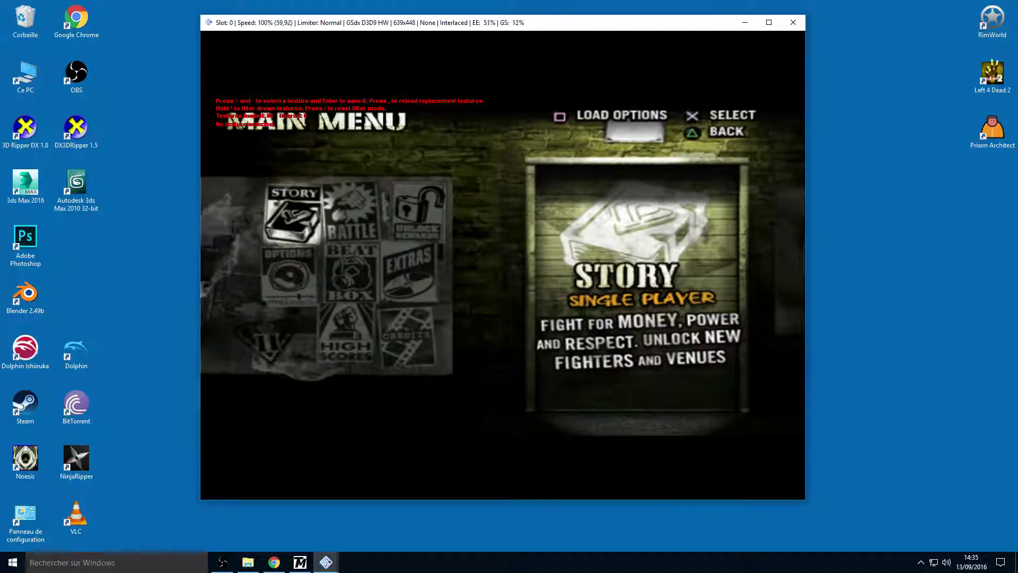
{"action": "key", "text": "Return"}
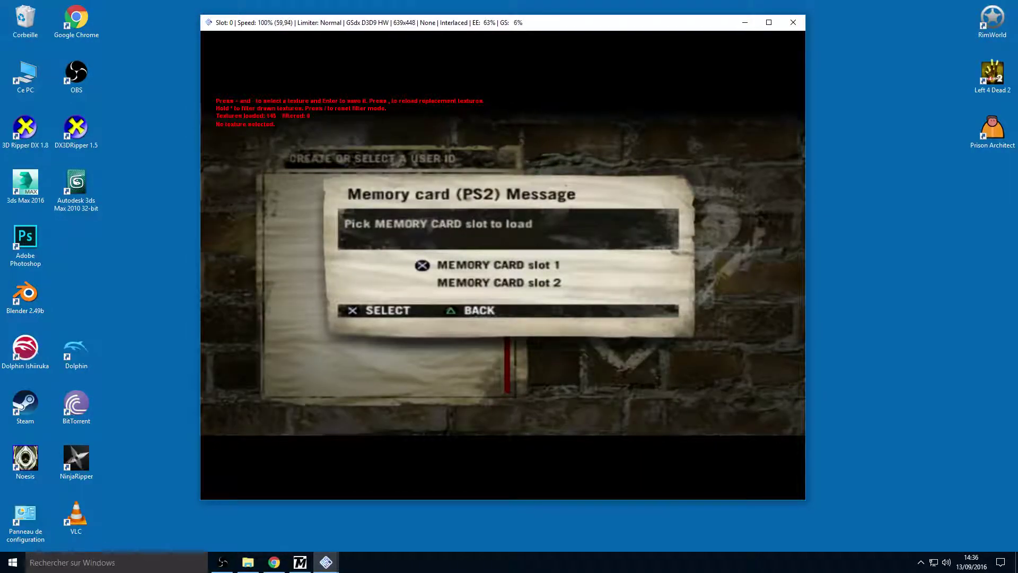
{"action": "key", "text": "Return"}
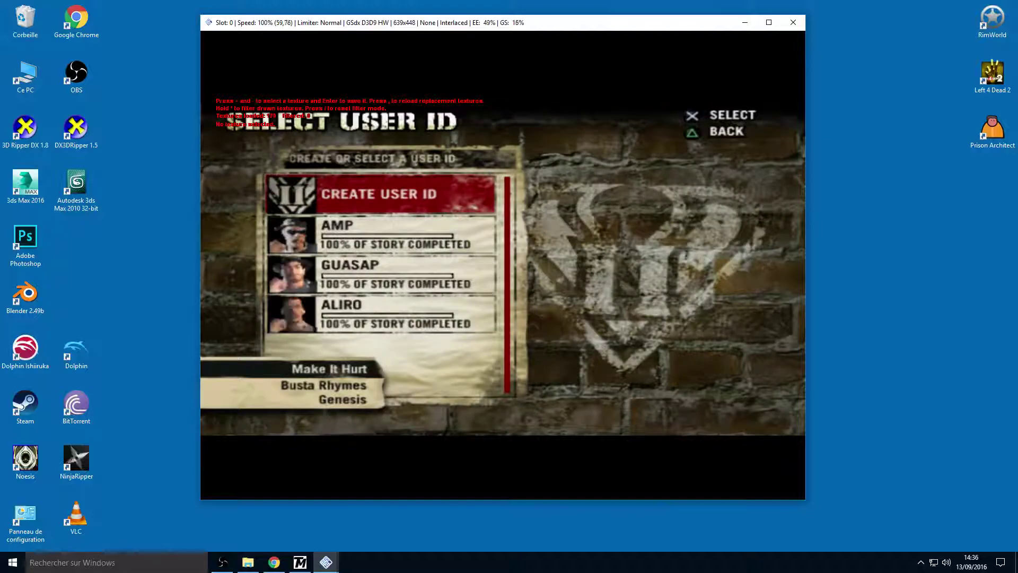
{"action": "key", "text": "Return"}
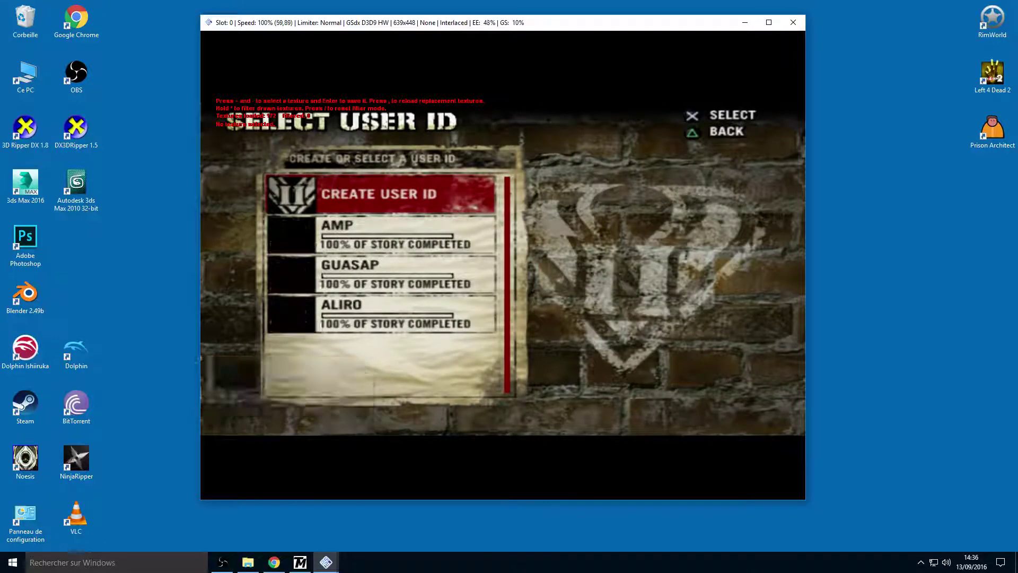
Enter Battle mode, choose a One on One match and load the data from memory card slot 1
{"action": "key", "text": "Right"}
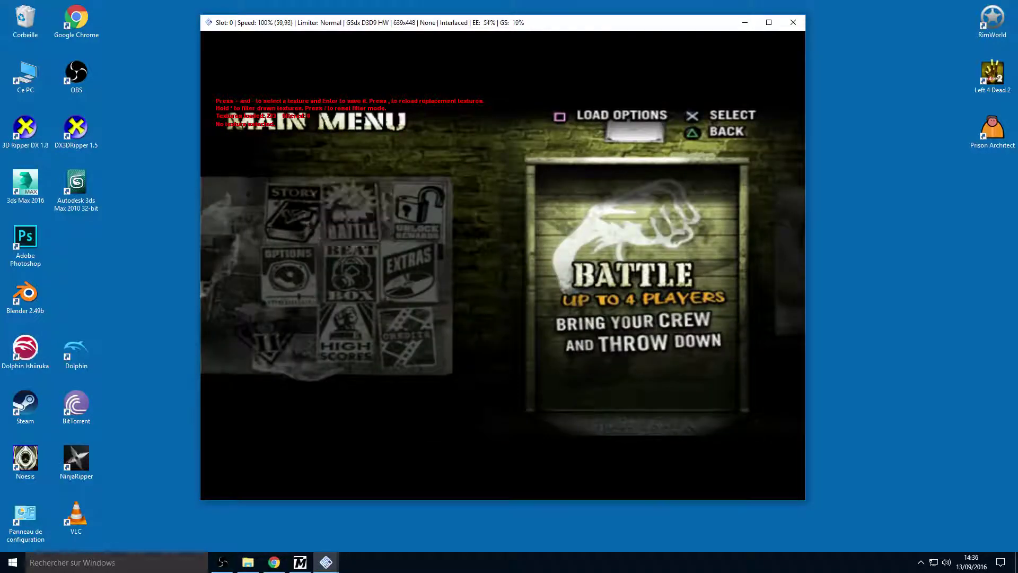
{"action": "key", "text": "Return"}
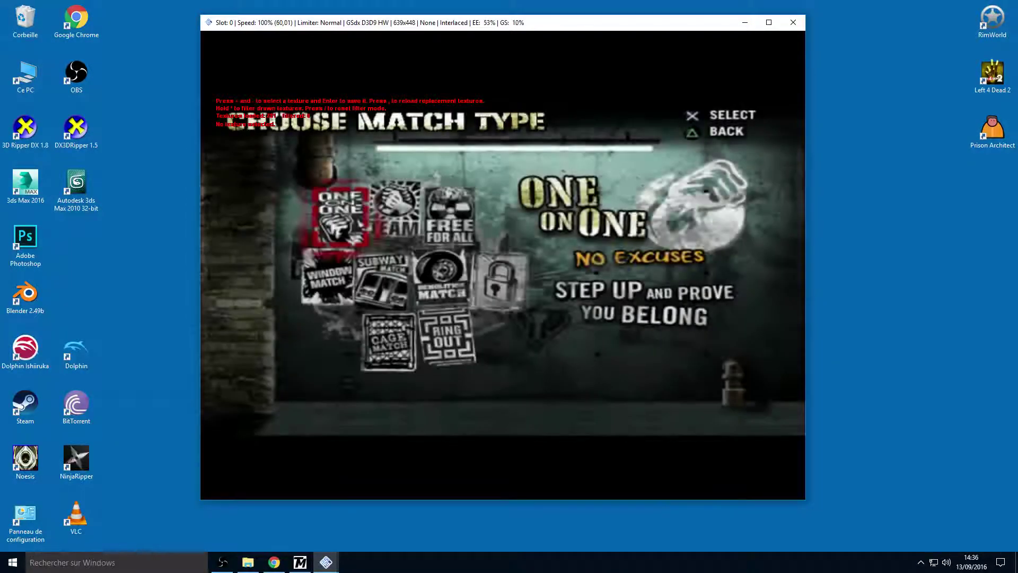
{"action": "key", "text": "Return"}
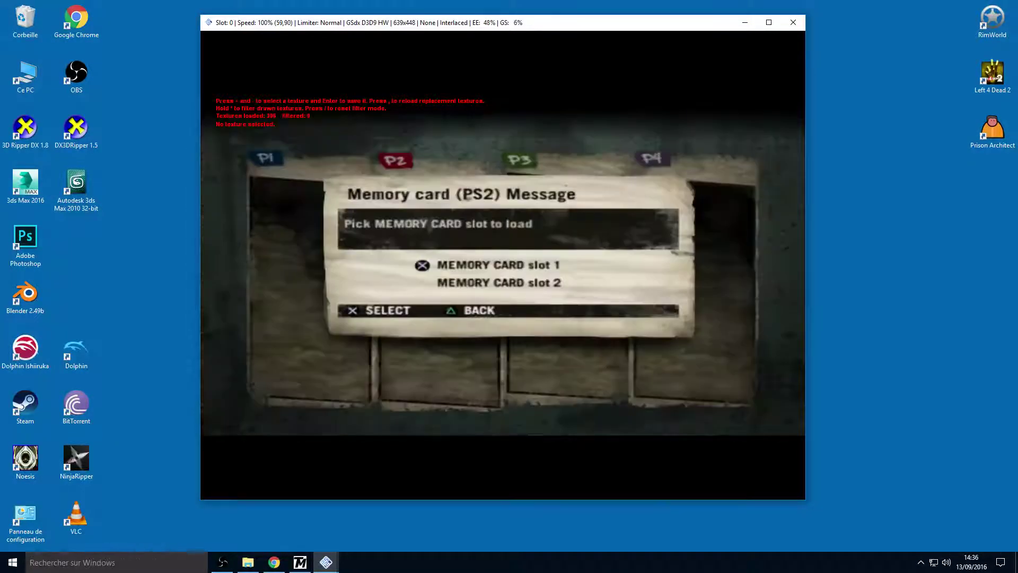
{"action": "key", "text": "Return"}
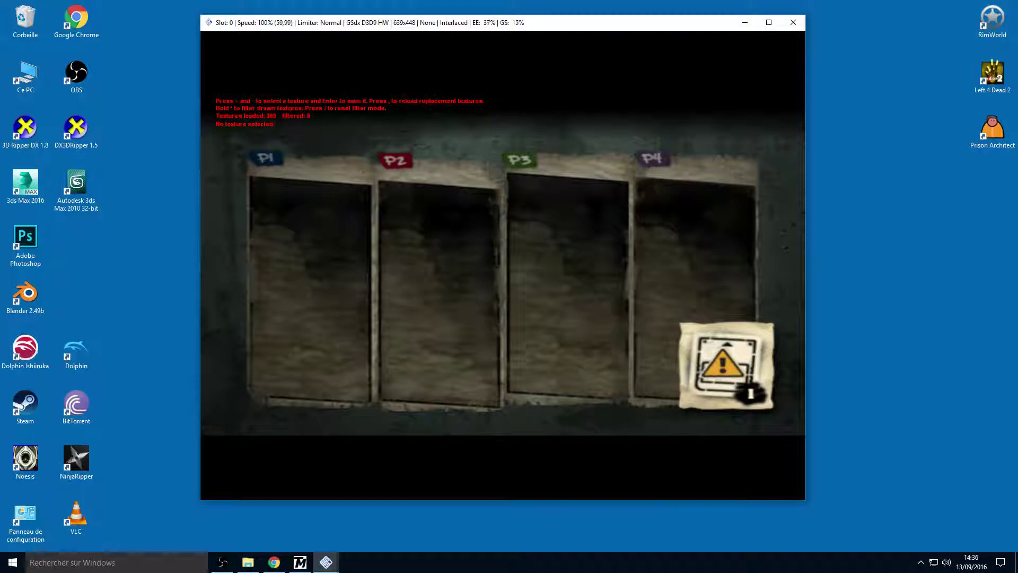
{"action": "key", "text": "Return"}
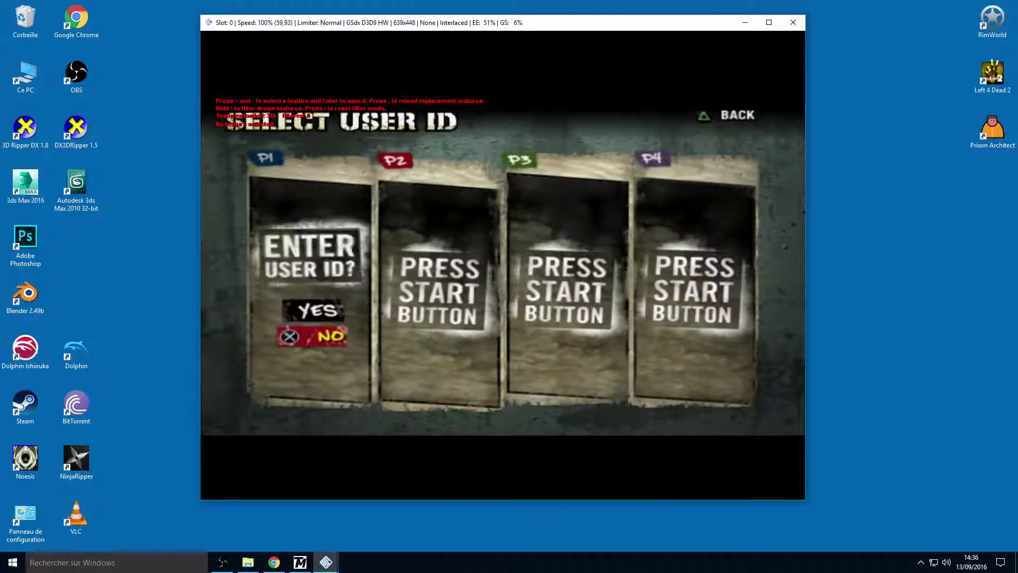
{"action": "key", "text": "Return"}
{"action": "key", "text": "Return"}
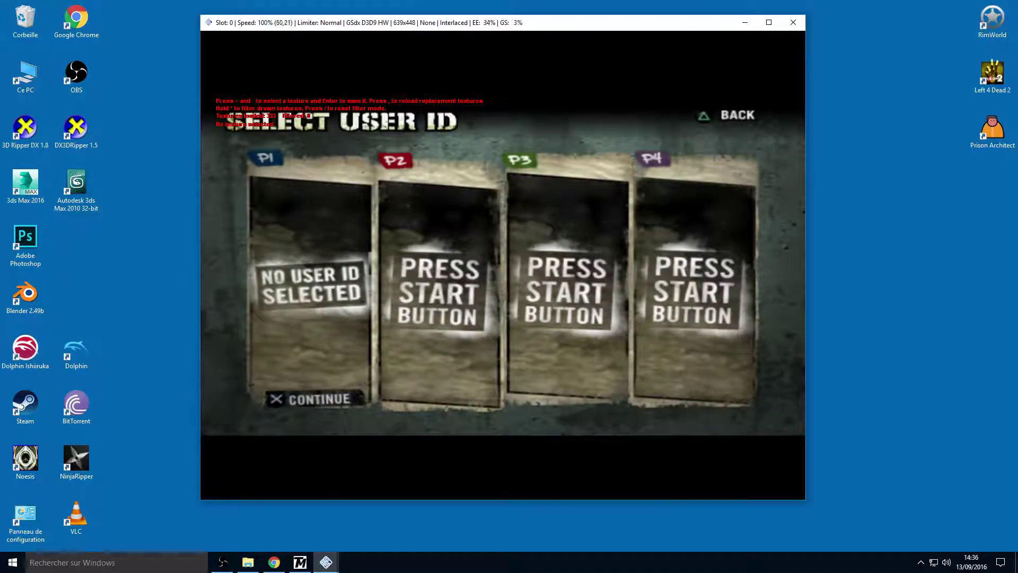
{"action": "key", "text": "Return"}
{"action": "key", "text": "Return"}
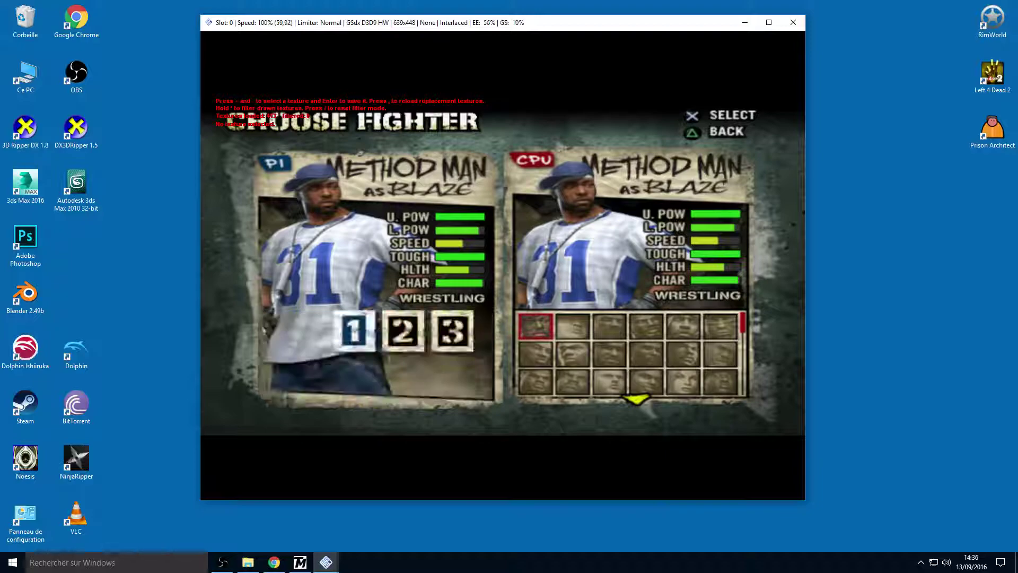
{"action": "key", "text": "Return"}
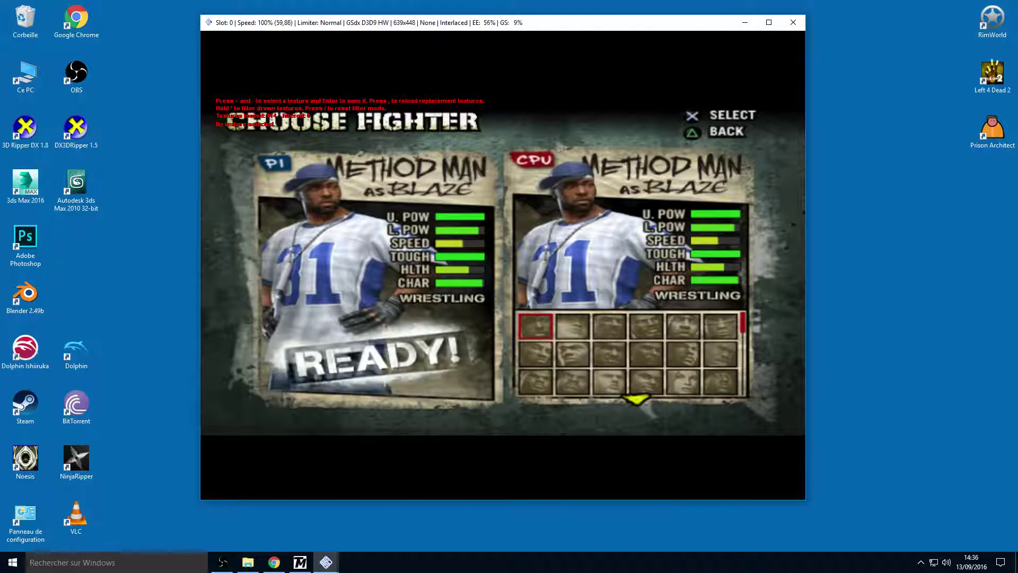
{"action": "key", "text": "Right"}
{"action": "key", "text": "Right"}
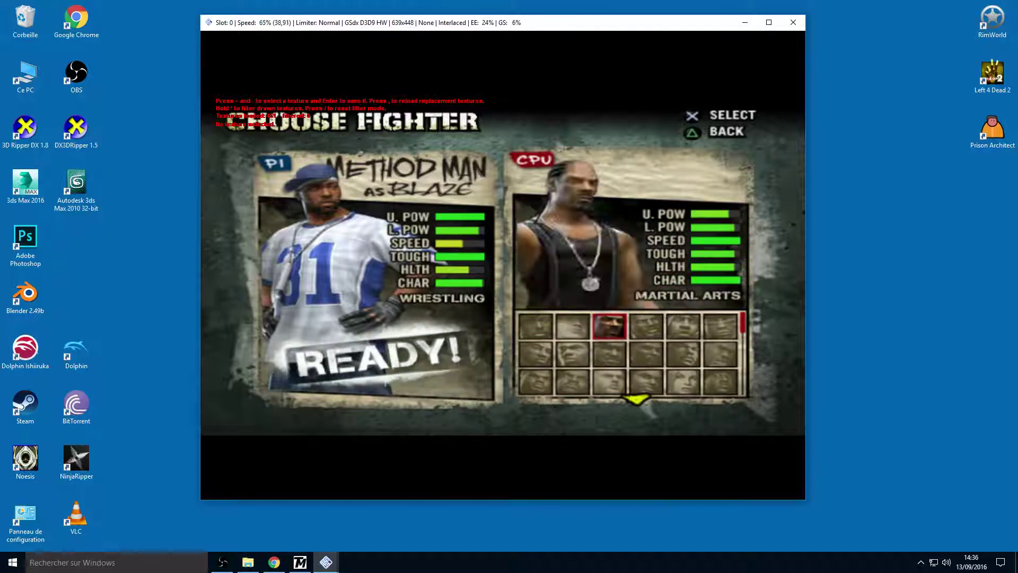
{"action": "key", "text": "Return"}
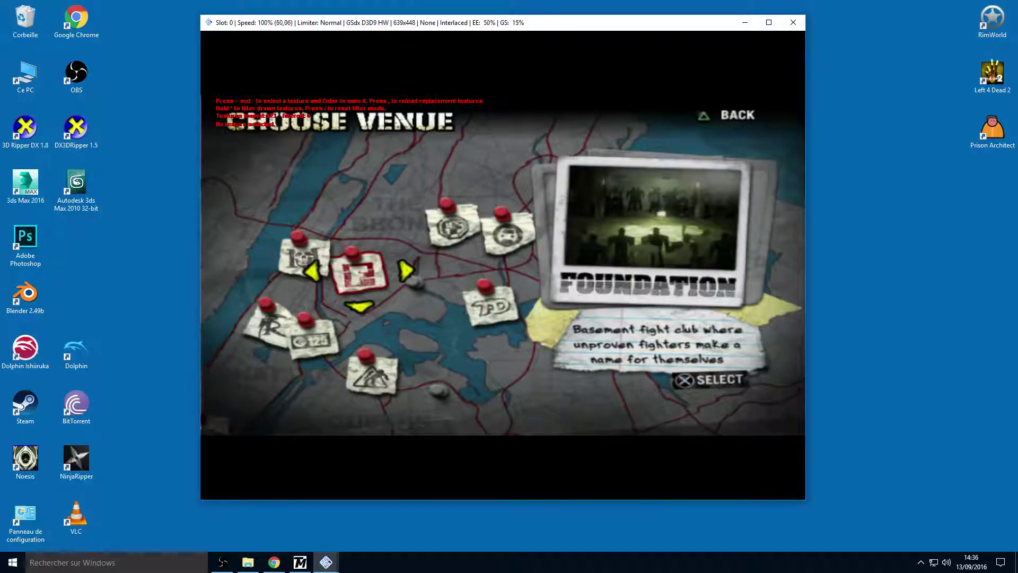
{"action": "key", "text": "BackSpace"}
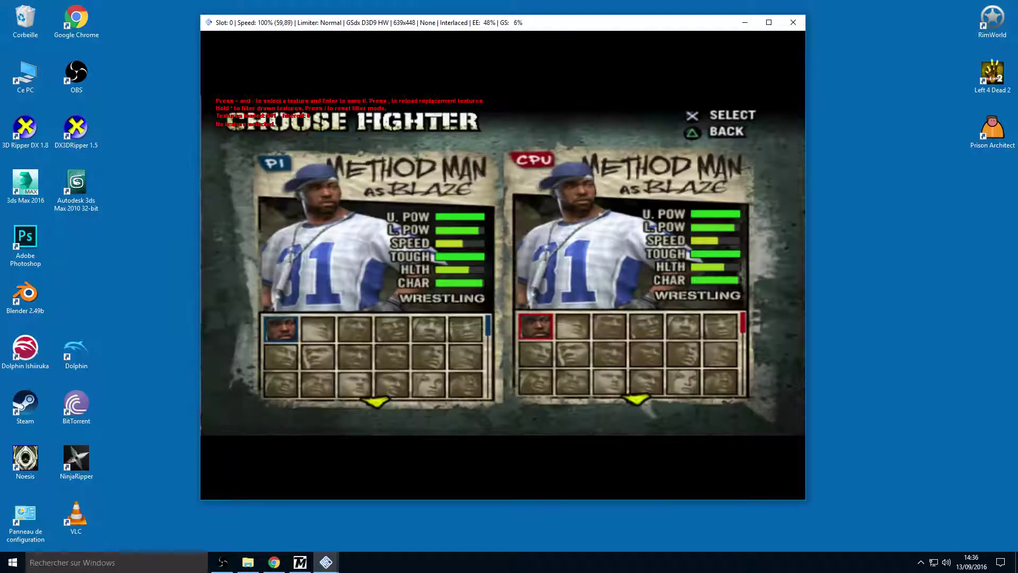
{"action": "key", "text": "BackSpace"}
{"action": "key", "text": "BackSpace"}
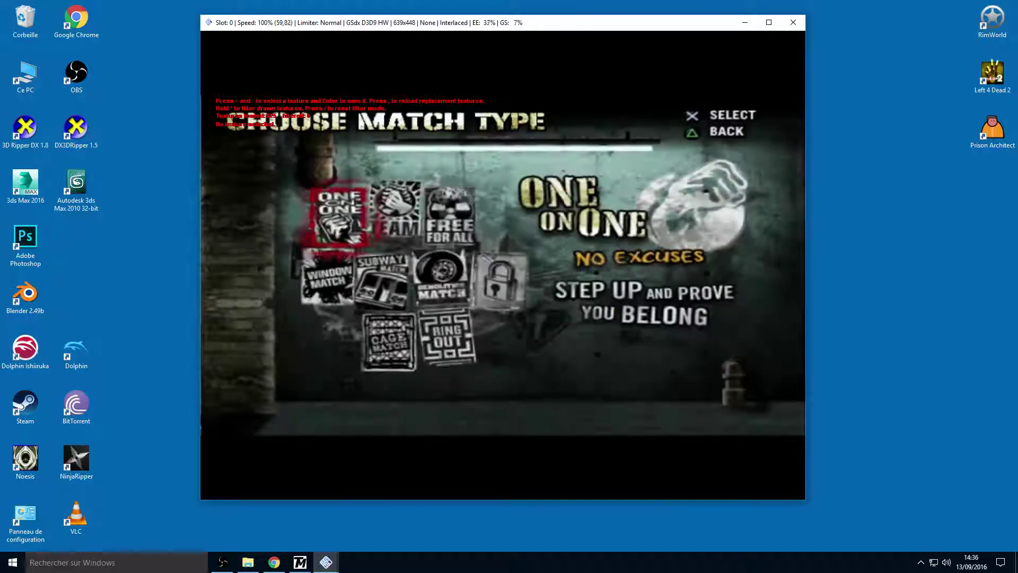
Set up a two-player One on One match with Standard Rules and no user IDs, and pick Method Man as Blaze for player 1
{"action": "key", "text": "Return"}
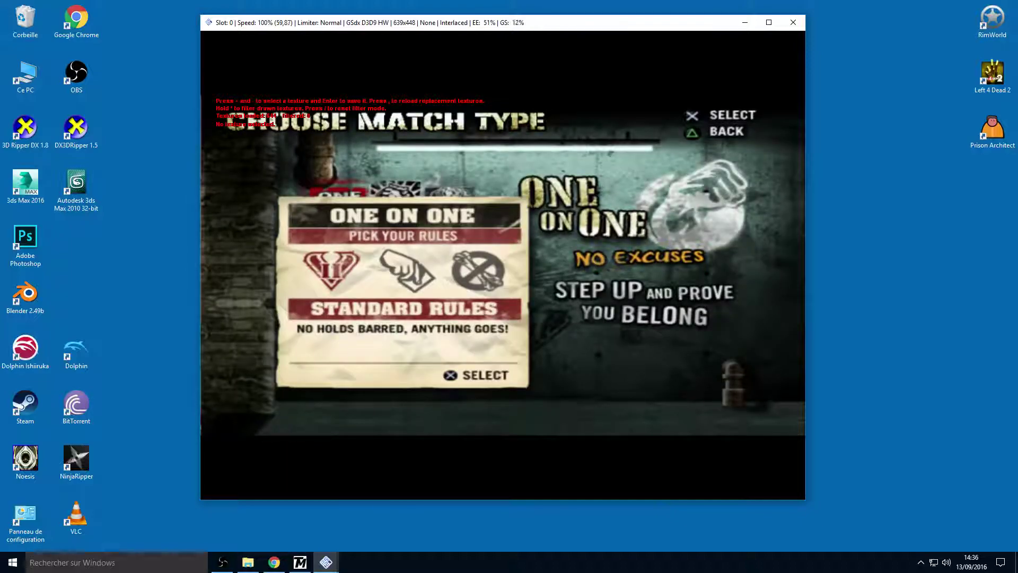
{"action": "key", "text": "Return"}
{"action": "key", "text": "Return"}
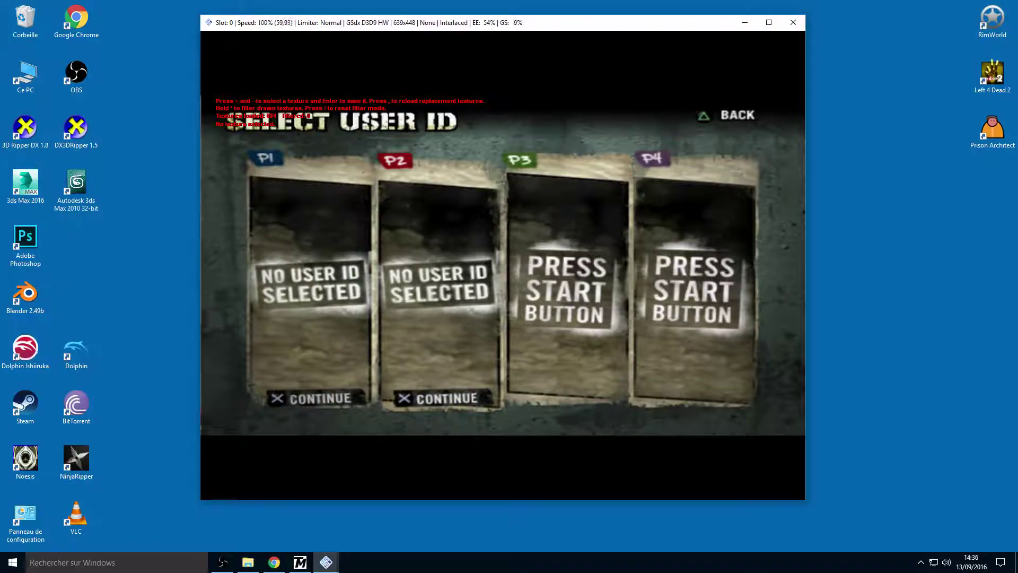
{"action": "key", "text": "Return"}
{"action": "key", "text": "Return"}
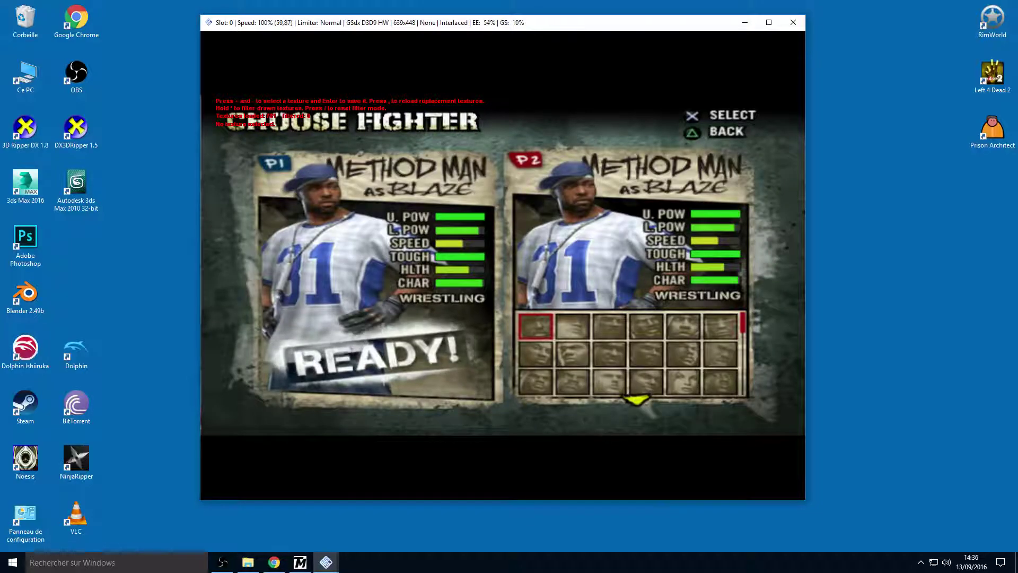
Pick Crack as player 2's fighter and start the match in the basement fight club venue
{"action": "key", "text": "Return"}
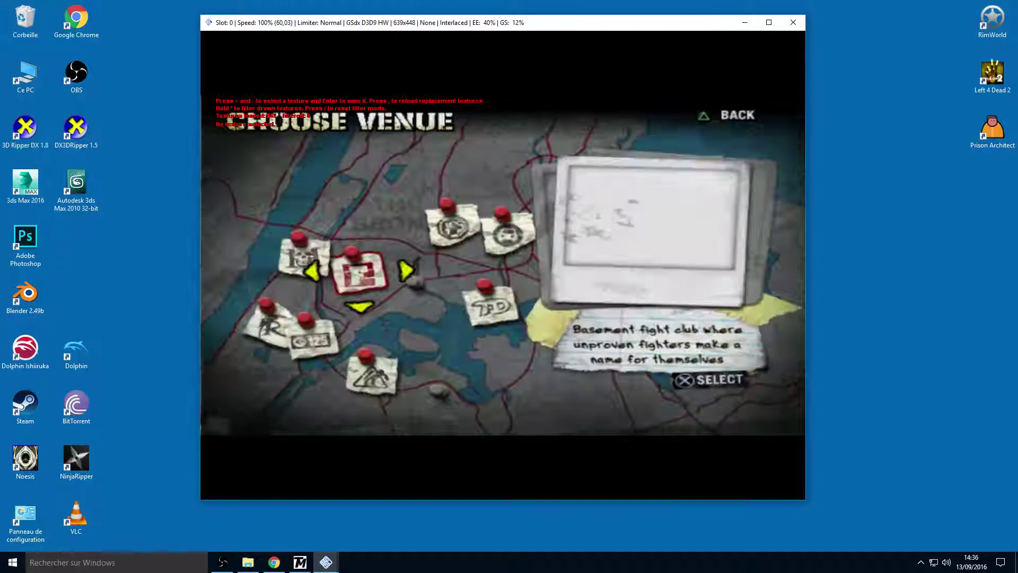
{"action": "key", "text": "Return"}
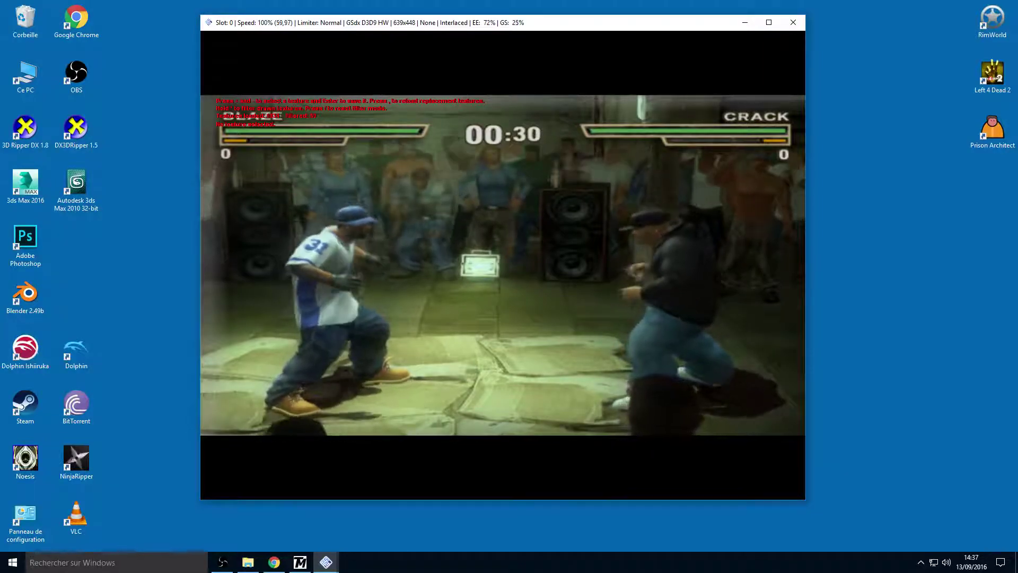
Cycle through the textures loaded in the fight scene until Blaze's full-body character texture is selected
{"action": "key", "text": "KP_Add"}
{"action": "key", "text": "KP_Add"}
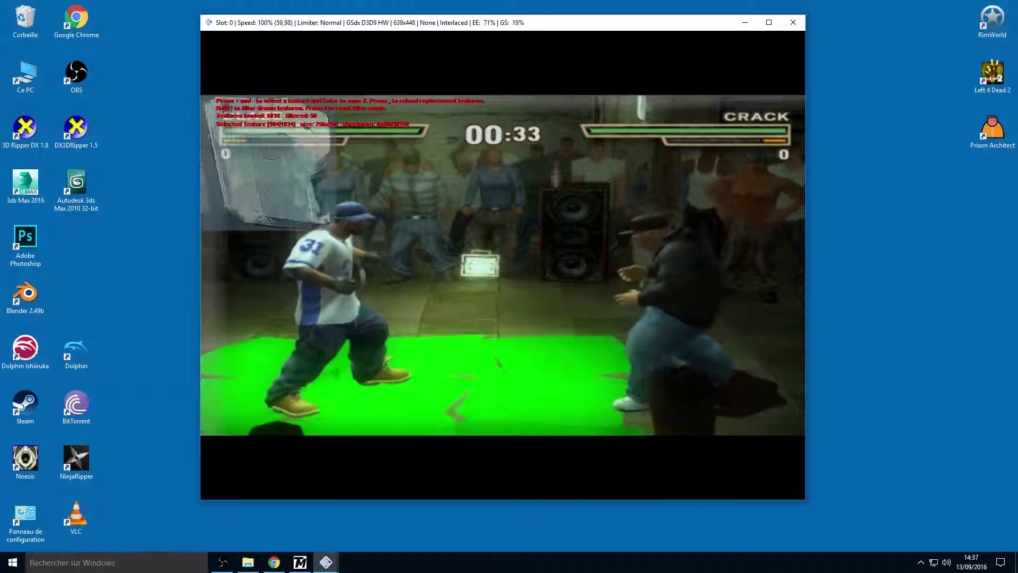
{"action": "key", "text": "KP_Add"}
{"action": "key", "text": "KP_Add"}
{"action": "key", "text": "KP_Add"}
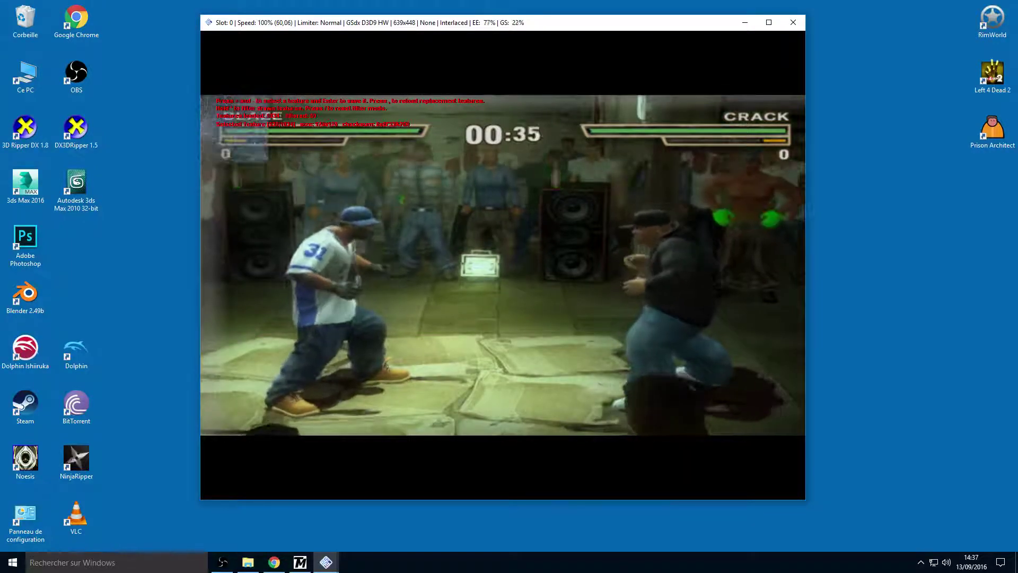
{"action": "key", "text": "KP_Add"}
{"action": "key", "text": "KP_Add"}
{"action": "key", "text": "KP_Add"}
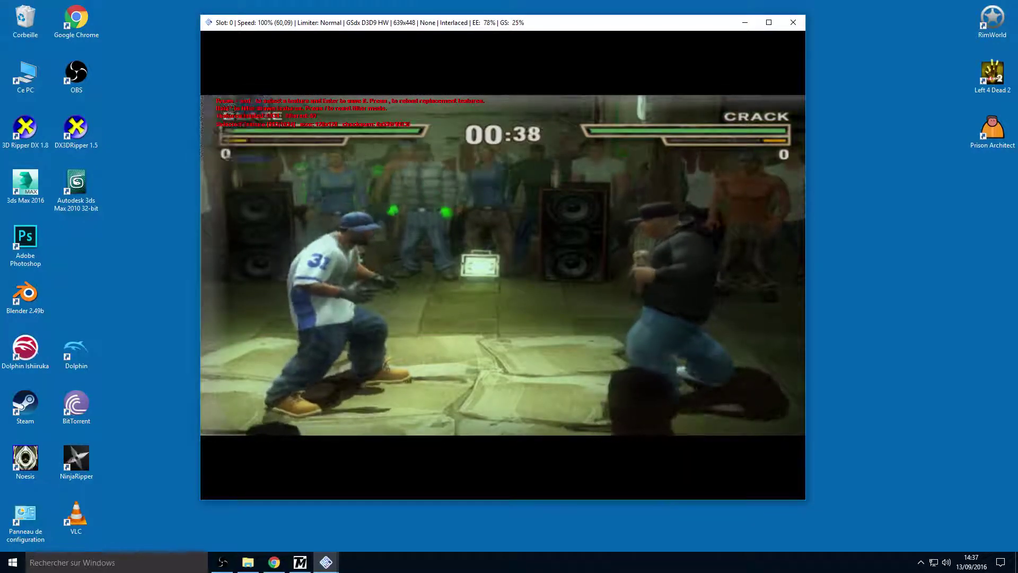
{"action": "key", "text": "KP_Add"}
{"action": "key", "text": "KP_Add"}
{"action": "key", "text": "KP_Add"}
{"action": "key", "text": "KP_Add"}
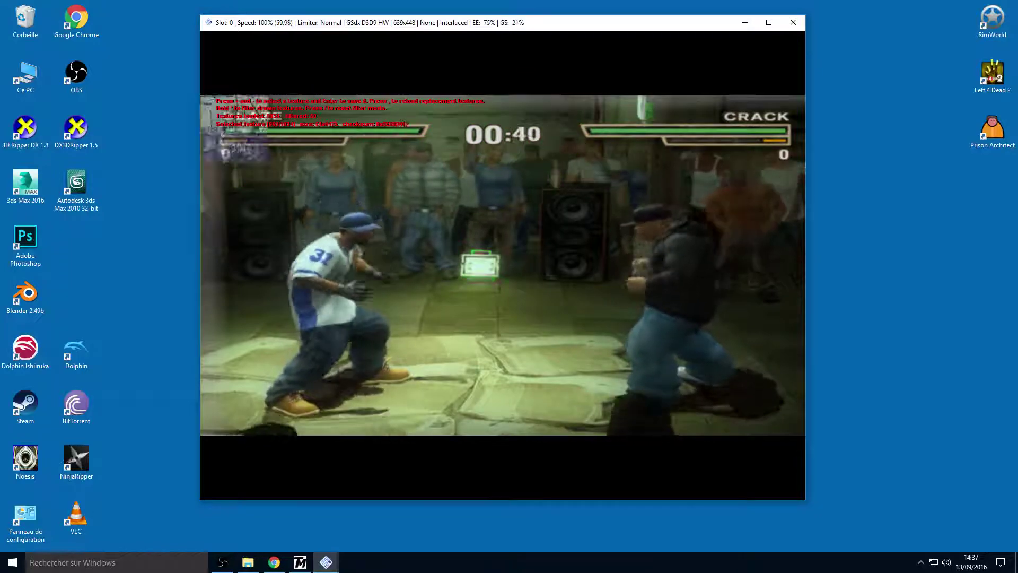
{"action": "key", "text": "KP_Add"}
{"action": "key", "text": "KP_Add"}
{"action": "key", "text": "KP_Add"}
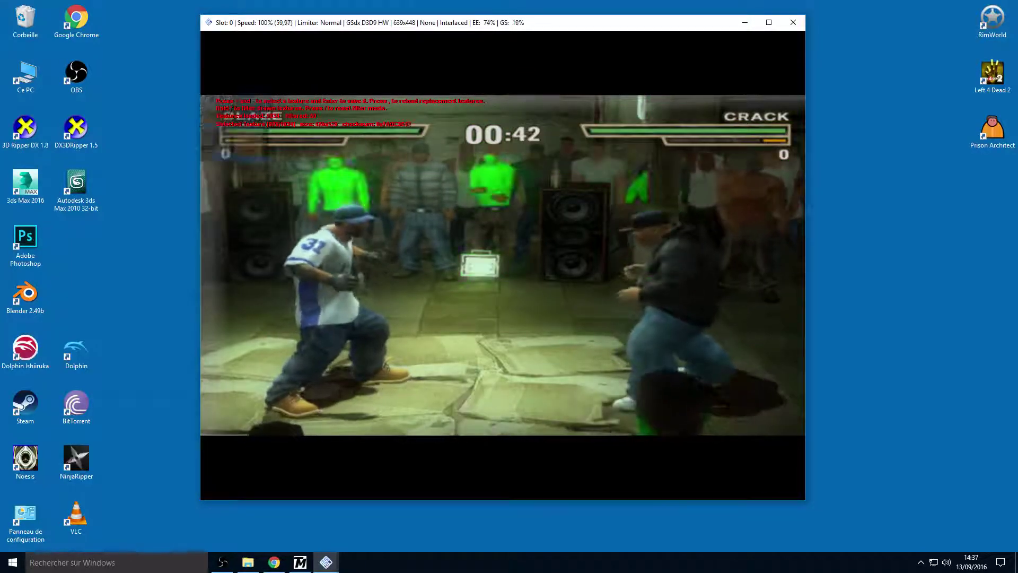
{"action": "key", "text": "KP_Add"}
{"action": "key", "text": "KP_Add"}
{"action": "key", "text": "KP_Add"}
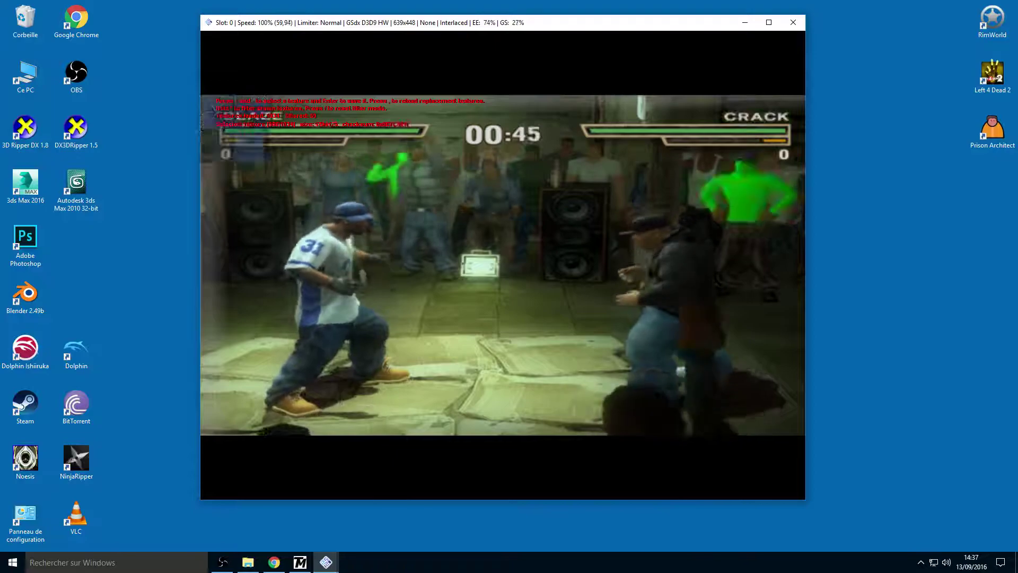
{"action": "key", "text": "KP_Add"}
{"action": "key", "text": "KP_Add"}
{"action": "key", "text": "KP_Add"}
{"action": "key", "text": "KP_Add"}
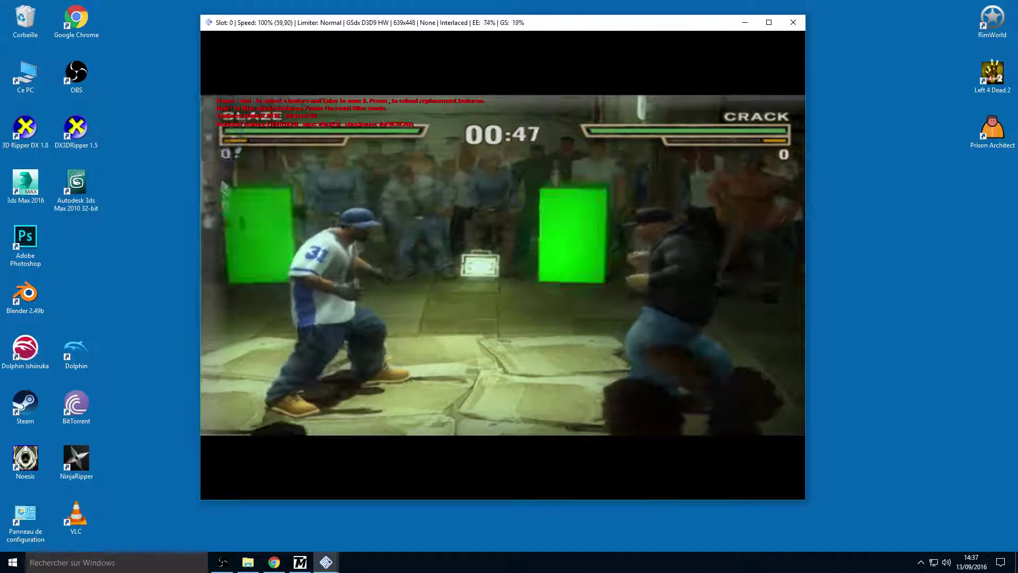
{"action": "key", "text": "KP_Add"}
{"action": "key", "text": "KP_Add"}
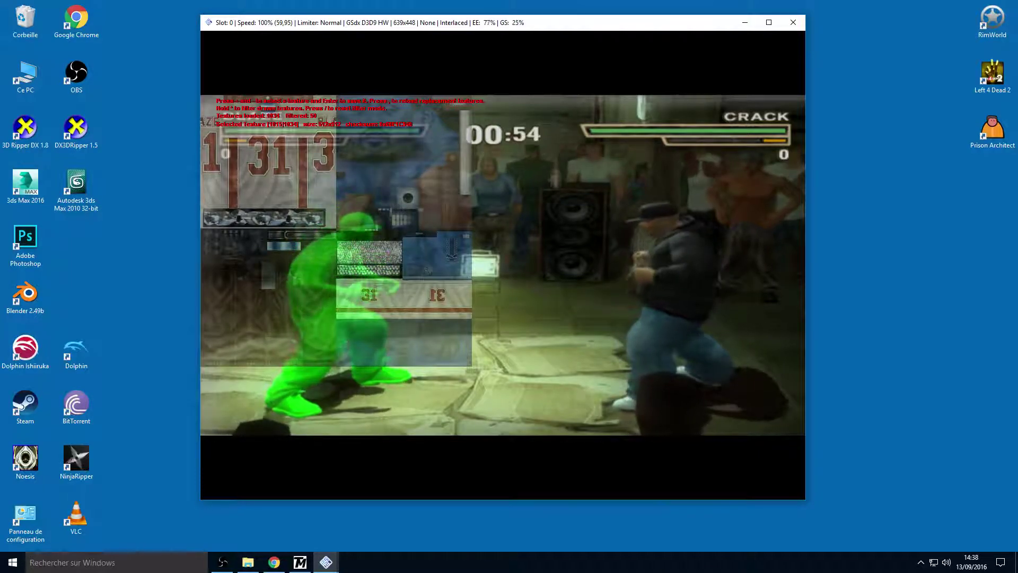
Advance the texture selection from Blaze to Crack's full-body character texture
{"action": "key", "text": "KP_Add"}
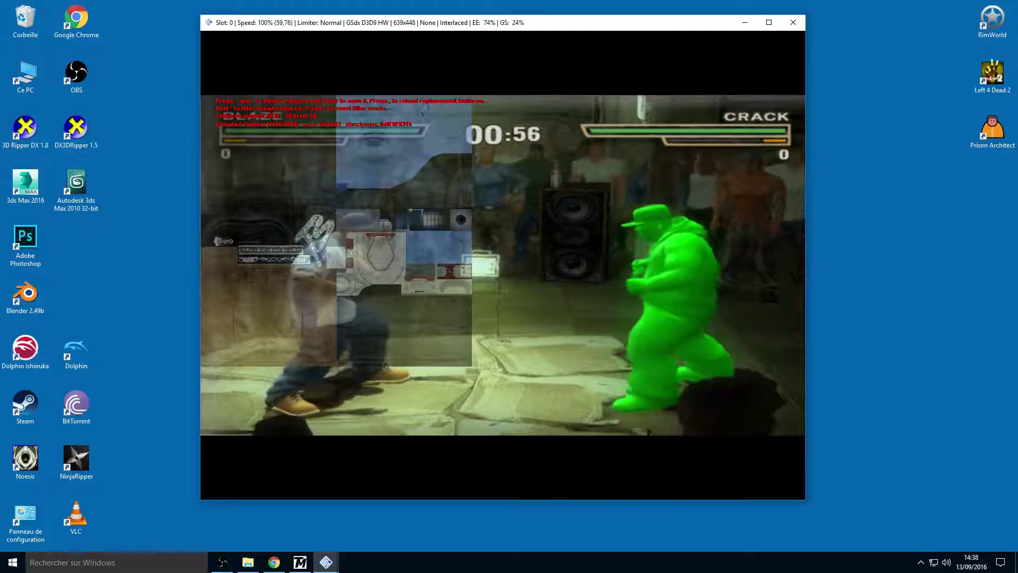
{"action": "key", "text": "KP_Add"}
{"action": "key", "text": "KP_Add"}
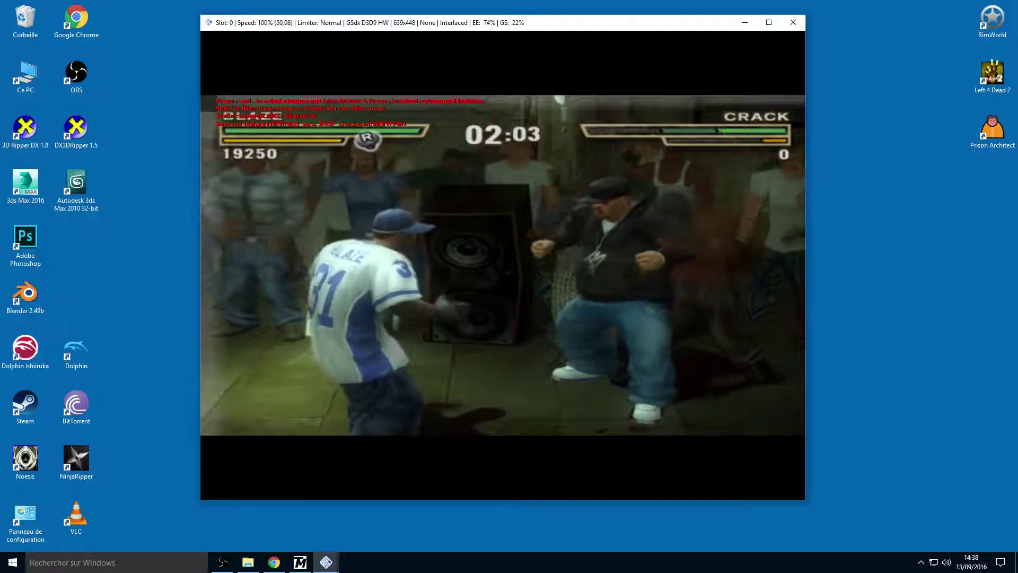
Cycle through the loaded scene textures again until Crack's full-body texture is reselected
{"action": "key", "text": "plus"}
{"action": "key", "text": "plus"}
{"action": "key", "text": "plus"}
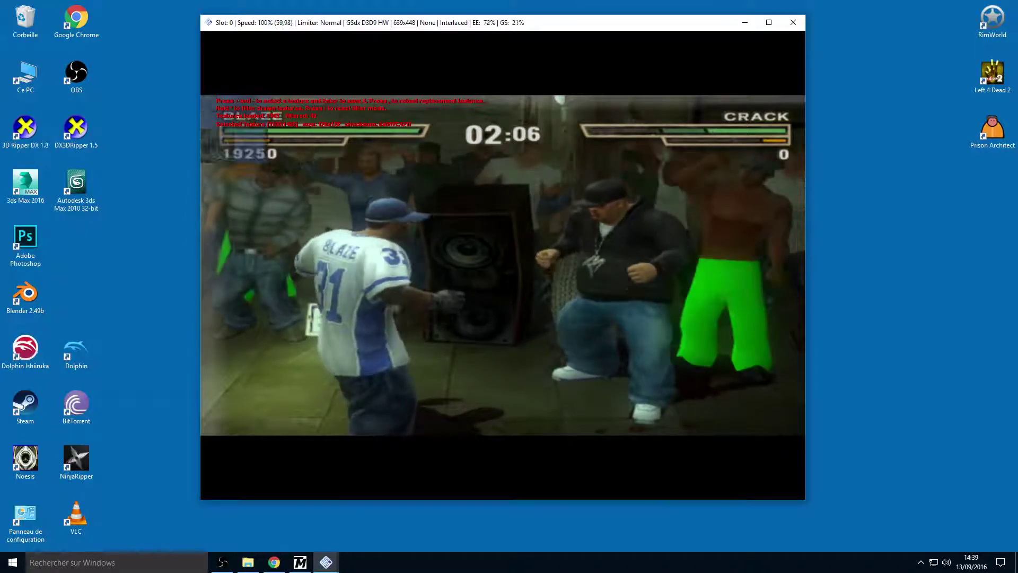
{"action": "key", "text": "plus"}
{"action": "key", "text": "plus"}
{"action": "key", "text": "plus"}
{"action": "key", "text": "plus"}
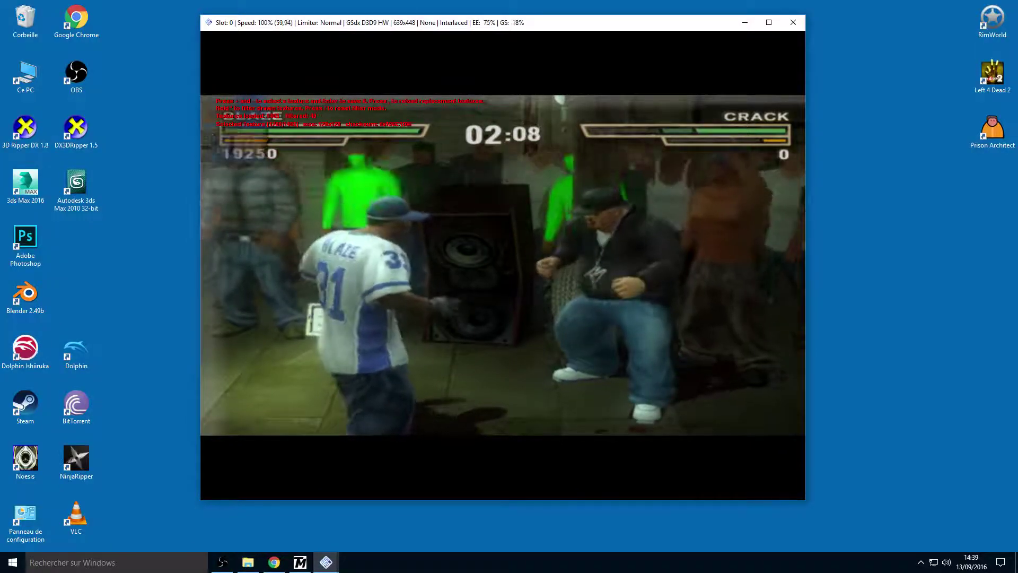
{"action": "key", "text": "plus"}
{"action": "key", "text": "plus"}
{"action": "key", "text": "plus"}
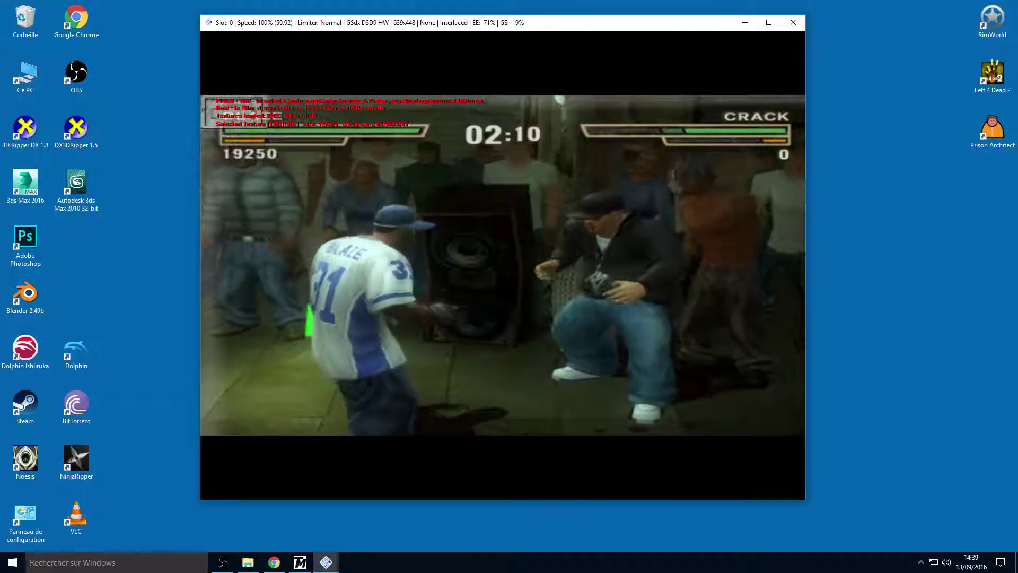
{"action": "key", "text": "plus"}
{"action": "key", "text": "plus"}
{"action": "key", "text": "plus"}
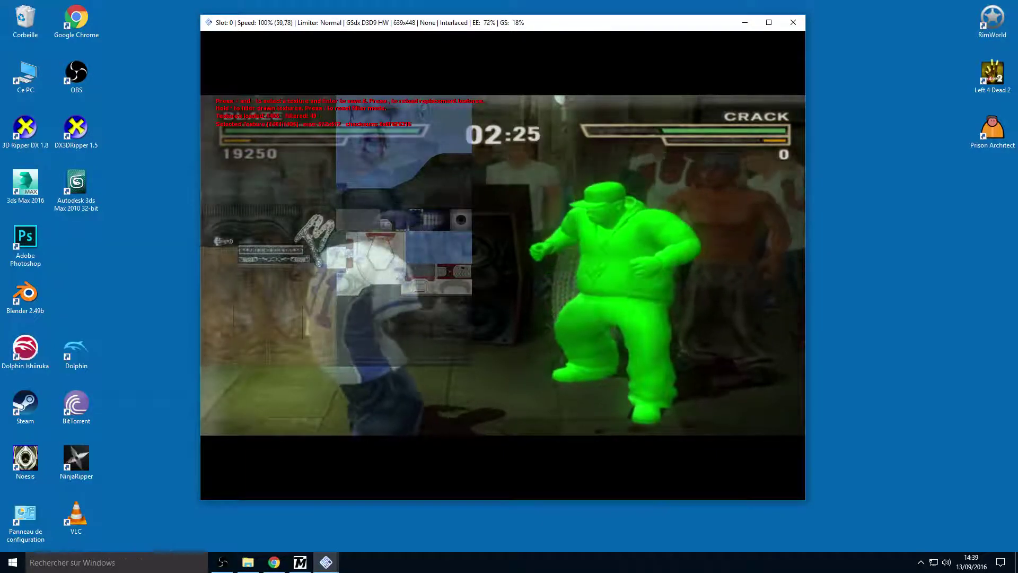
Open the def jam ripper folder and view the extracted texture PCSX2.EXE_0x8E6E6315 in XnView, closing the viewer after the check
{"action": "left_click", "coordinate": [248, 561]}
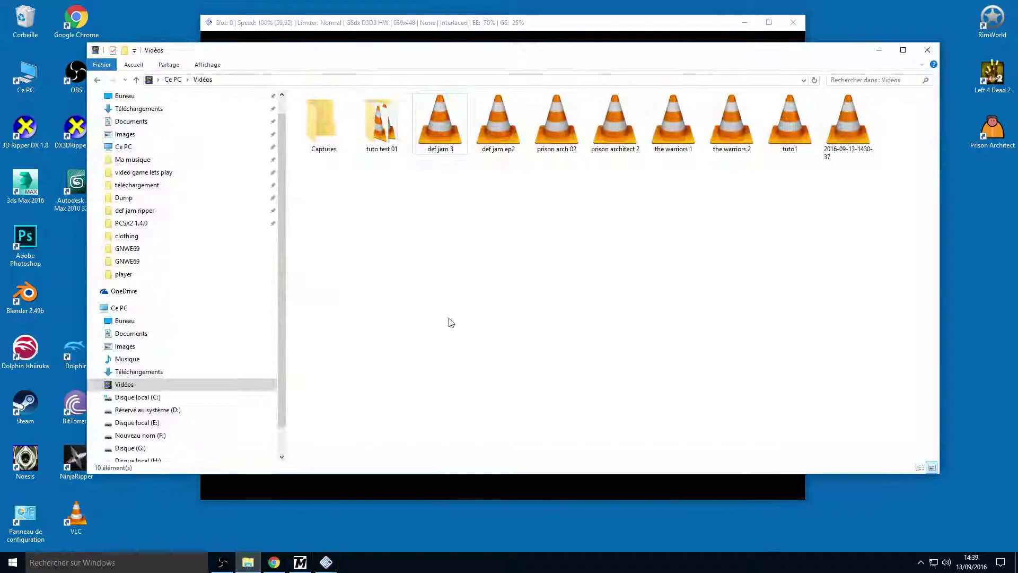
{"action": "left_click", "coordinate": [136, 211]}
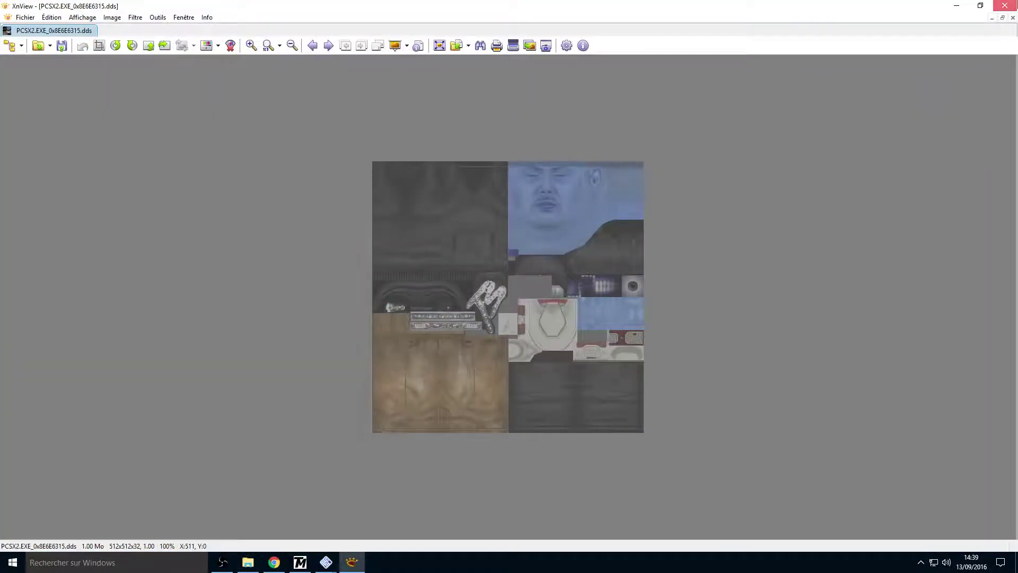
{"action": "left_click", "coordinate": [1002, 7]}
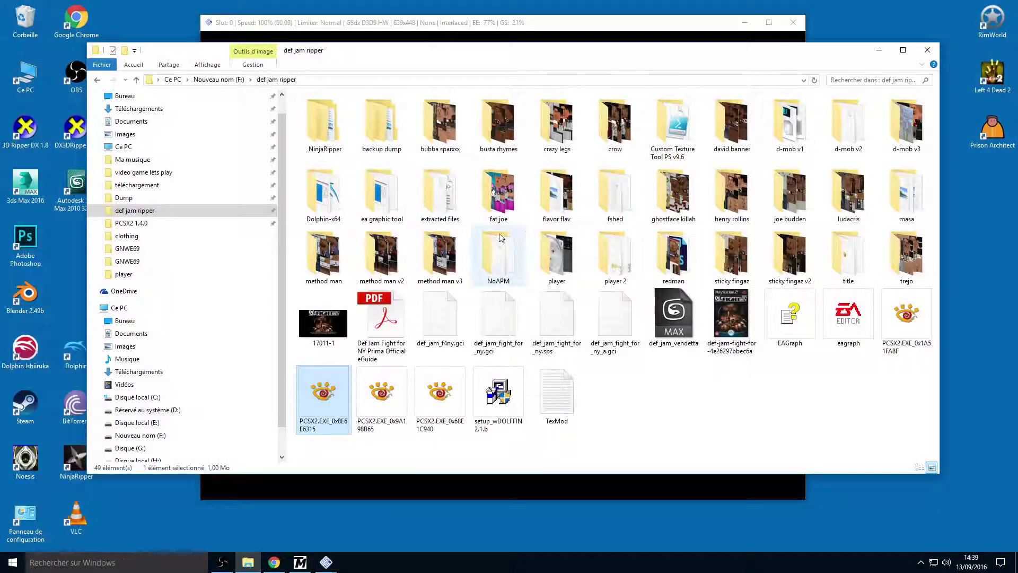
{"action": "double_click", "coordinate": [323, 412]}
{"action": "left_click", "coordinate": [1002, 7]}
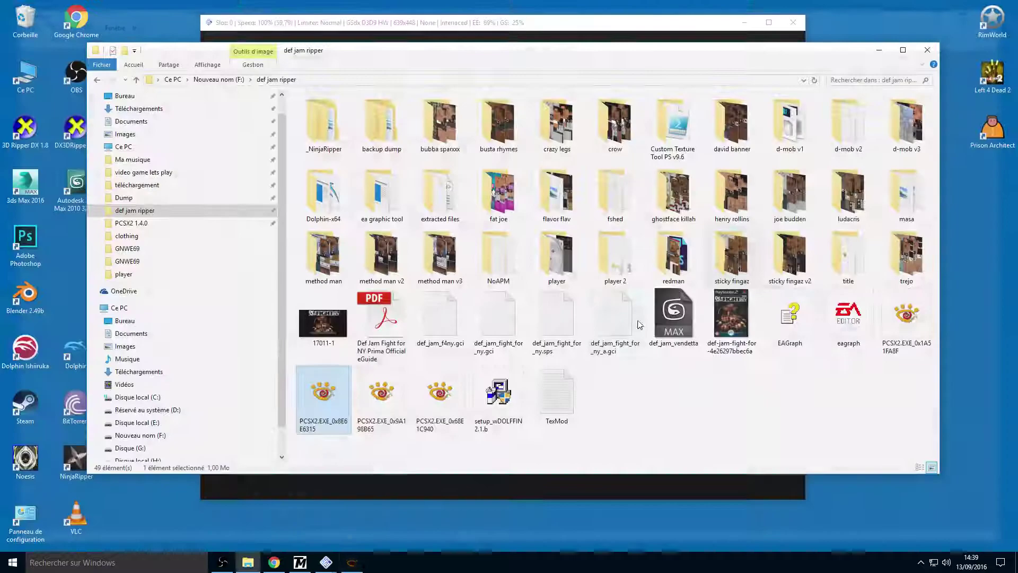
Move the folder window down out of the way and close the emulator's game window
{"action": "left_click_drag", "start_coordinate": [836, 51], "coordinate": [801, 140]}
{"action": "left_click", "coordinate": [665, 32]}
{"action": "left_click", "coordinate": [788, 26]}
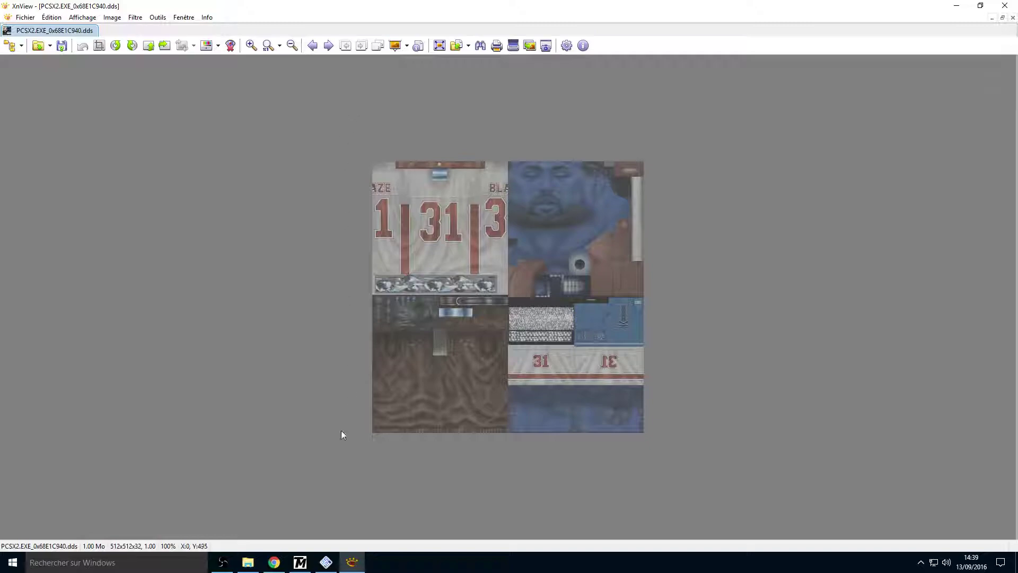
Save the PCSX2.EXE_0x68E1C940 texture as a PNG on the desktop (Bureau) and close XnView
{"action": "left_click", "coordinate": [25, 17]}
{"action": "left_click", "coordinate": [55, 126]}
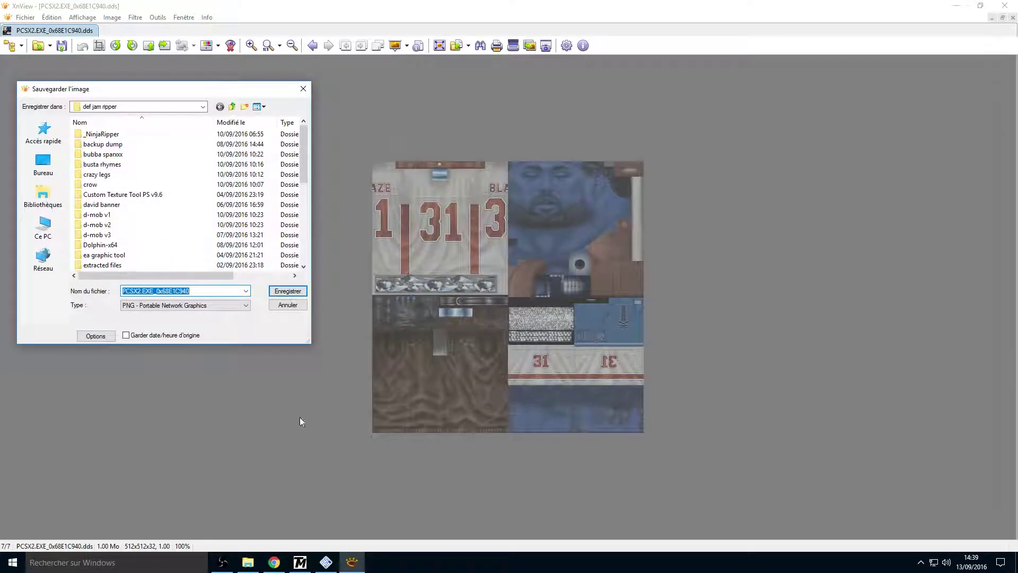
{"action": "left_click", "coordinate": [43, 178]}
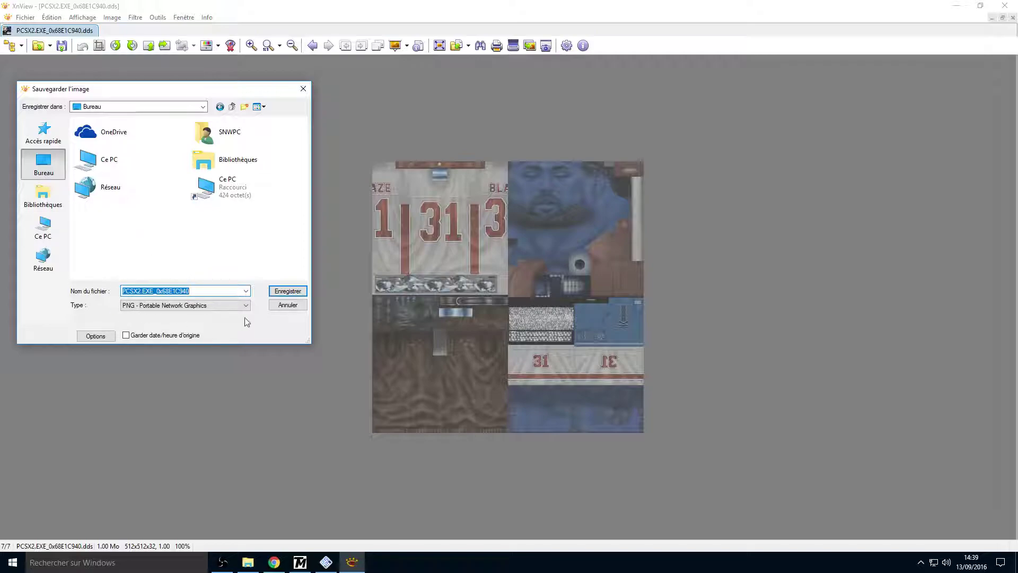
{"action": "left_click", "coordinate": [287, 292]}
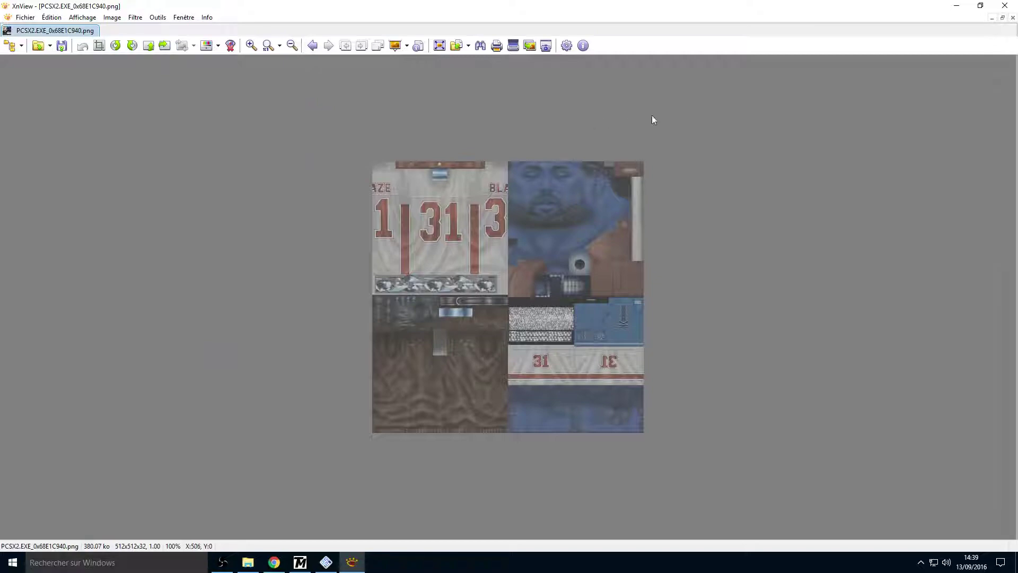
{"action": "left_click", "coordinate": [1008, 9]}
Open PCSX2.EXE_0x68E1C940.png from the desktop in Adobe Photoshop, choosing Leave as is for the missing colour profile
{"action": "left_click", "coordinate": [87, 242]}
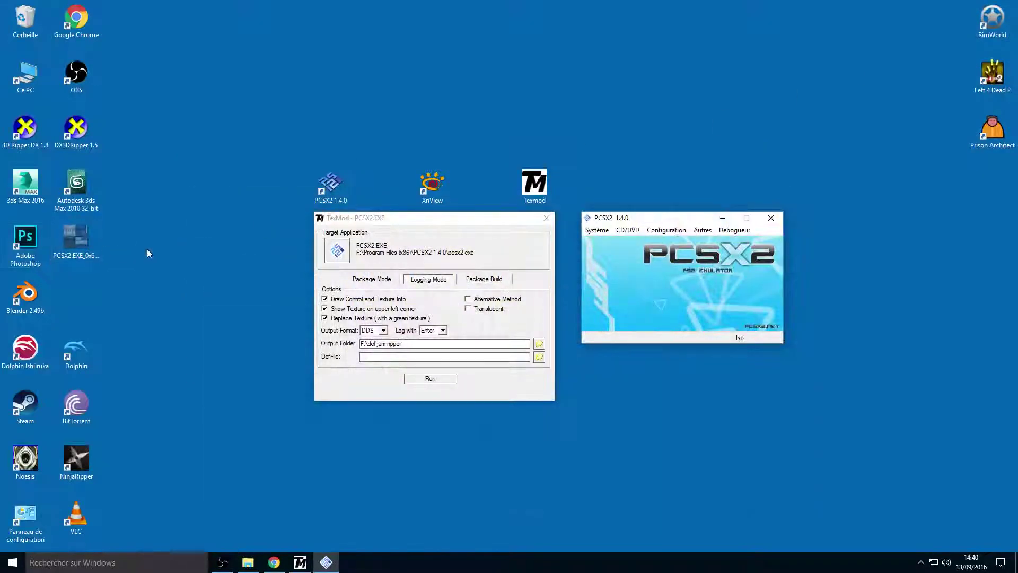
{"action": "left_click", "coordinate": [94, 239]}
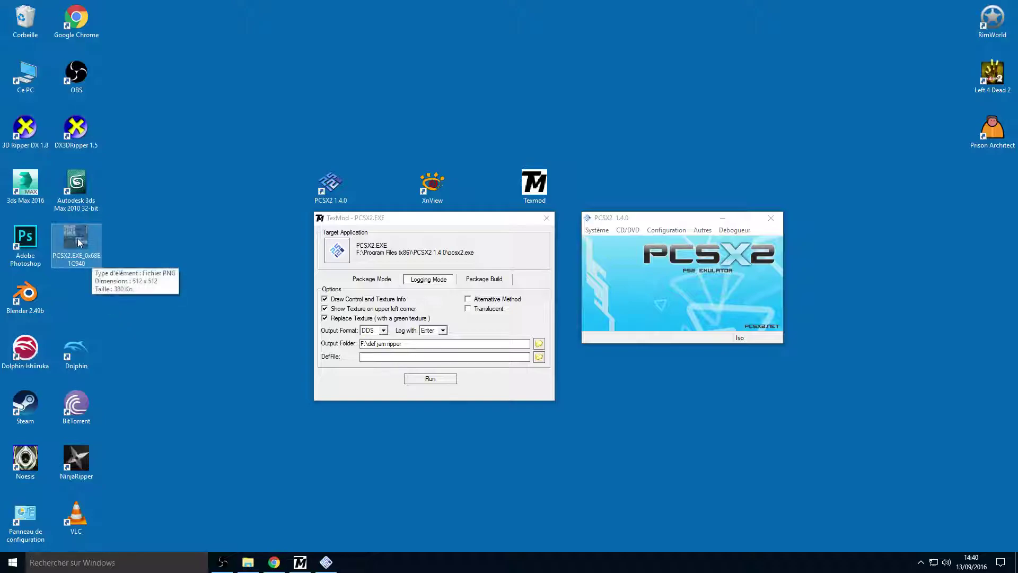
{"action": "double_click", "coordinate": [26, 240]}
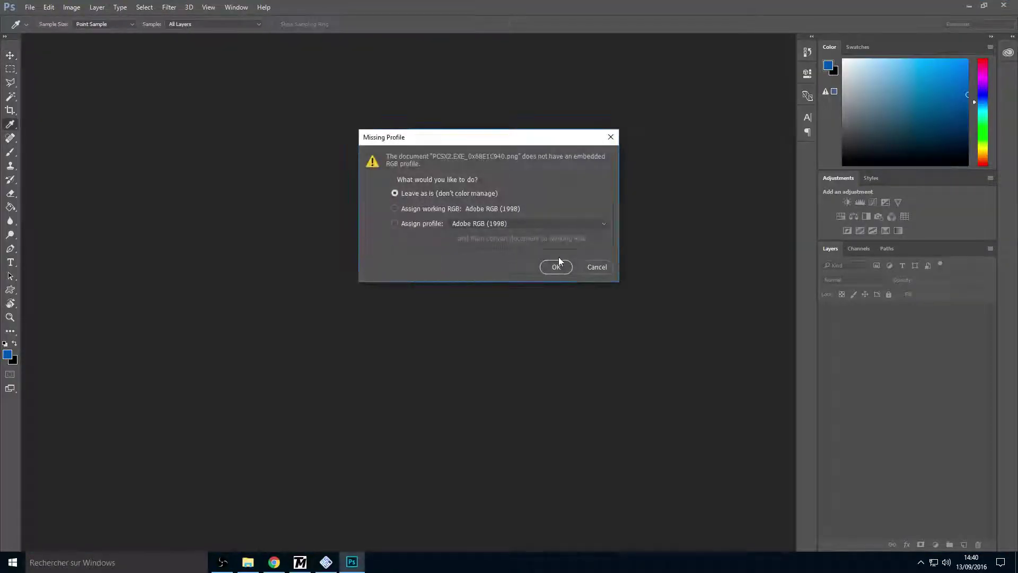
{"action": "left_click", "coordinate": [554, 265]}
{"action": "scroll", "coordinate": [446, 272], "scroll_direction": "up", "scroll_amount": 4}
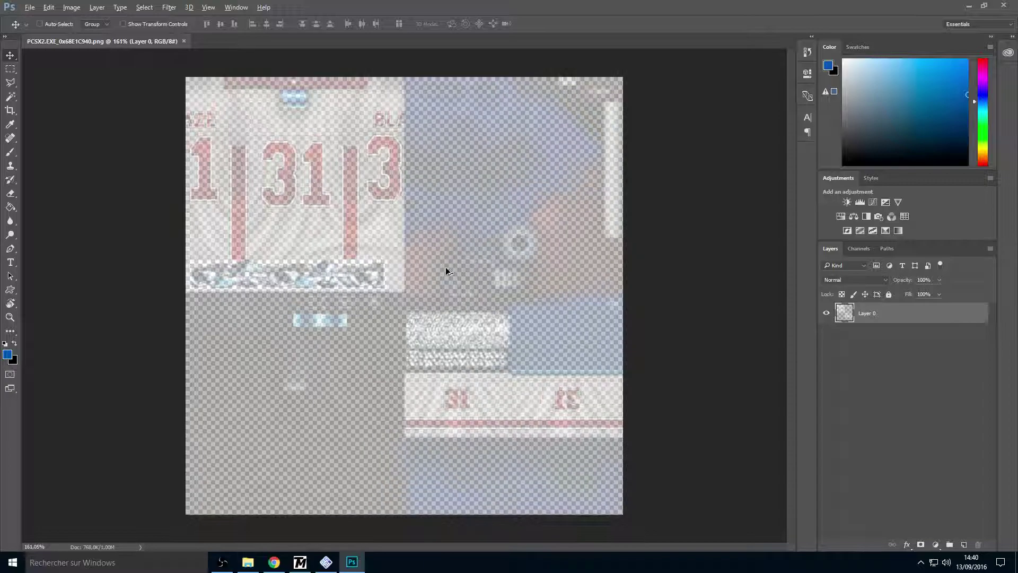
{"action": "scroll", "coordinate": [446, 272], "scroll_direction": "down", "scroll_amount": 2}
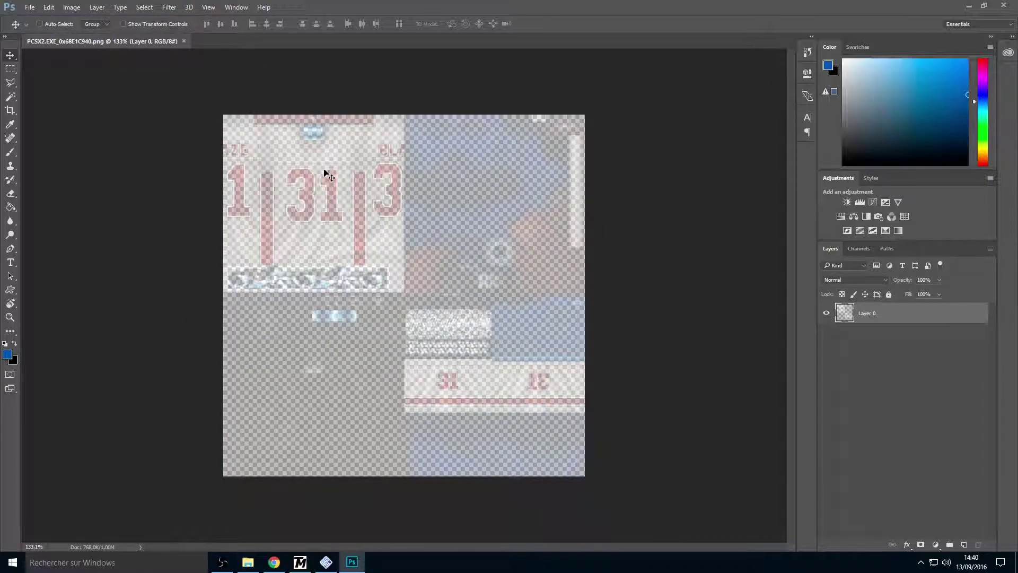
Start a Channel Mixer adjustment on Layer 0 and set the Red output channel to Red 0% and Blue 100%
{"action": "left_click", "coordinate": [97, 7]}
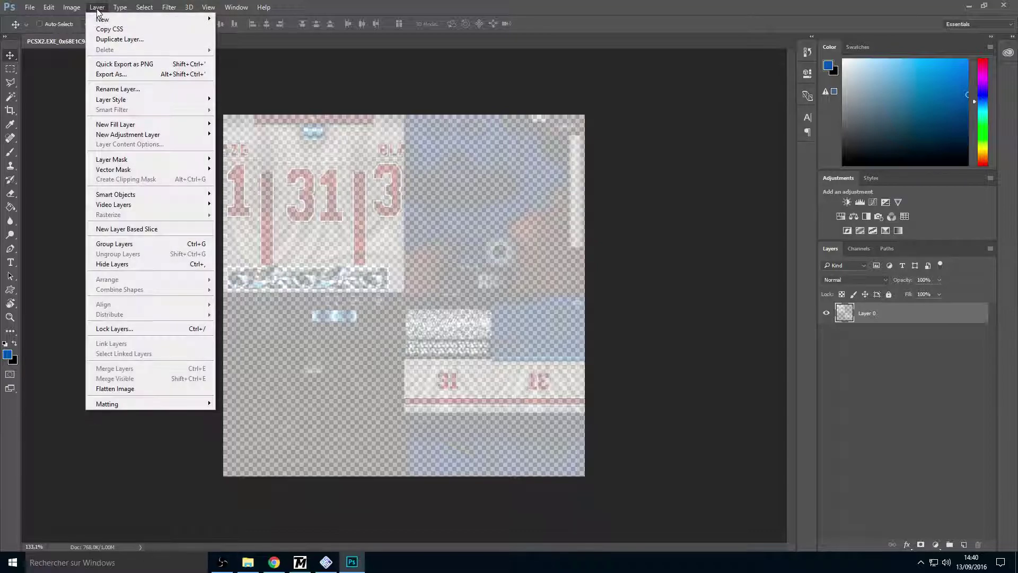
{"action": "left_click", "coordinate": [71, 8]}
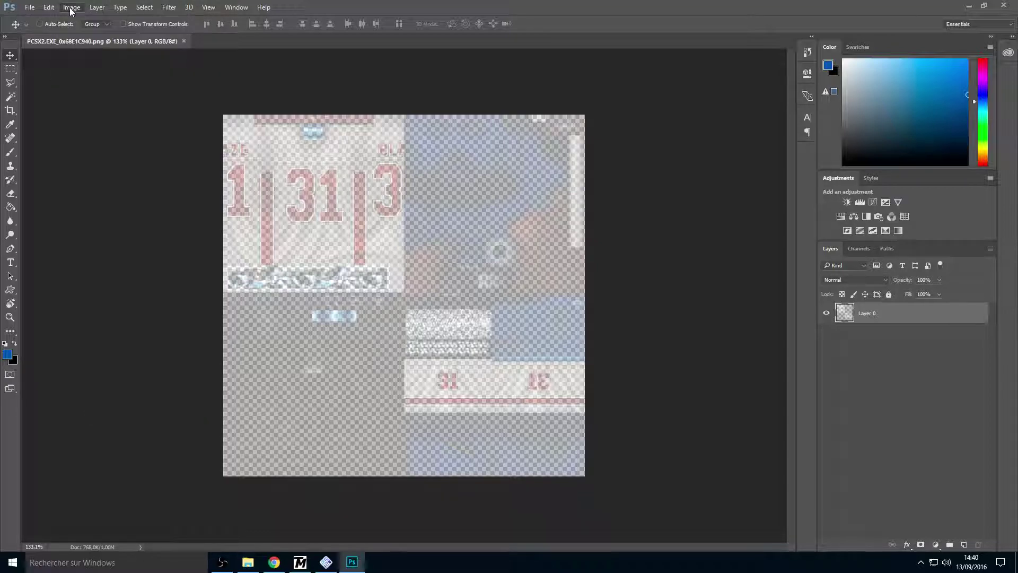
{"action": "left_click", "coordinate": [71, 8]}
{"action": "left_click", "coordinate": [74, 8]}
{"action": "left_click", "coordinate": [73, 9]}
{"action": "mouse_move", "coordinate": [112, 35]}
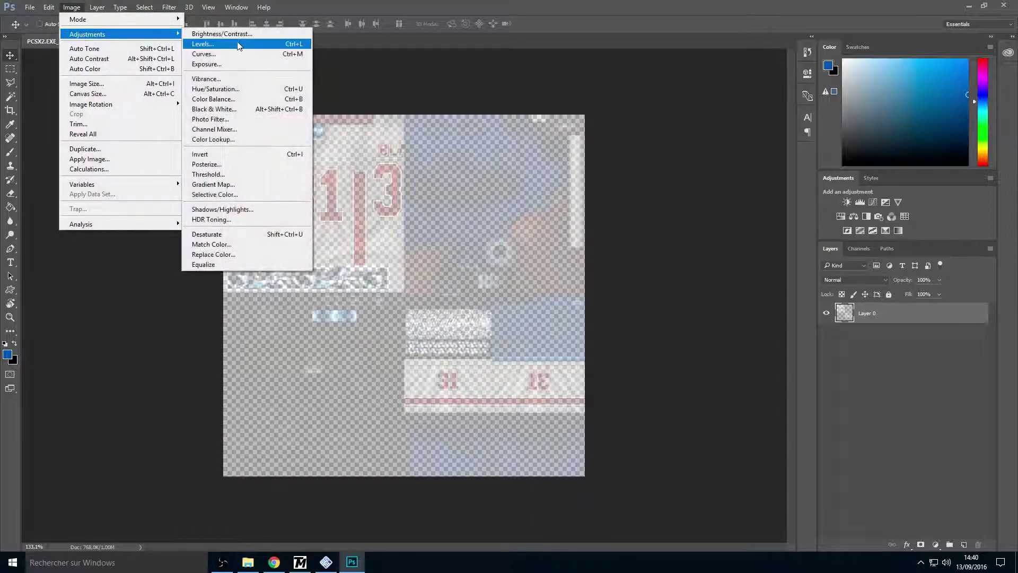
{"action": "left_click", "coordinate": [233, 128]}
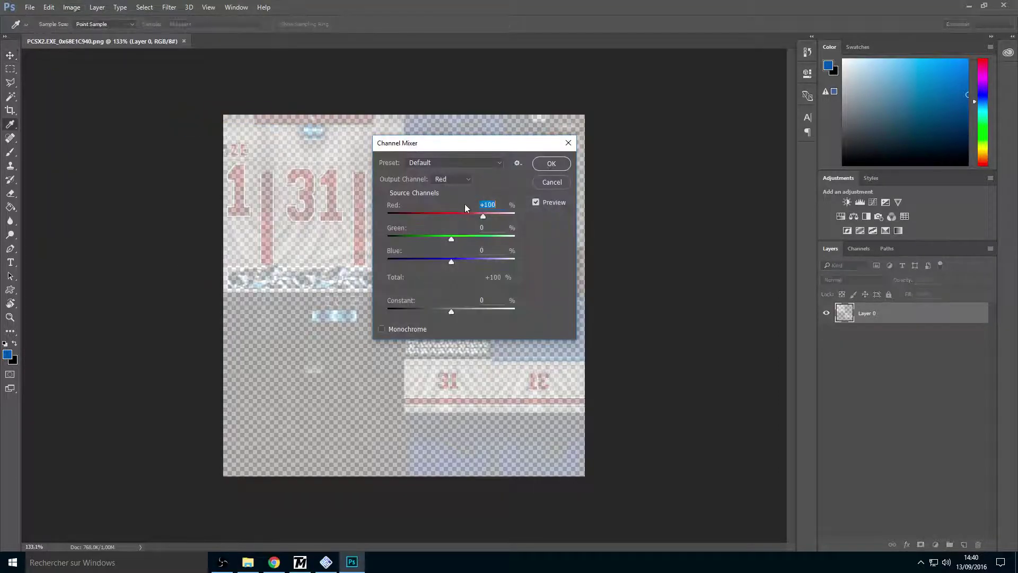
{"action": "left_click_drag", "start_coordinate": [438, 149], "coordinate": [434, 172]}
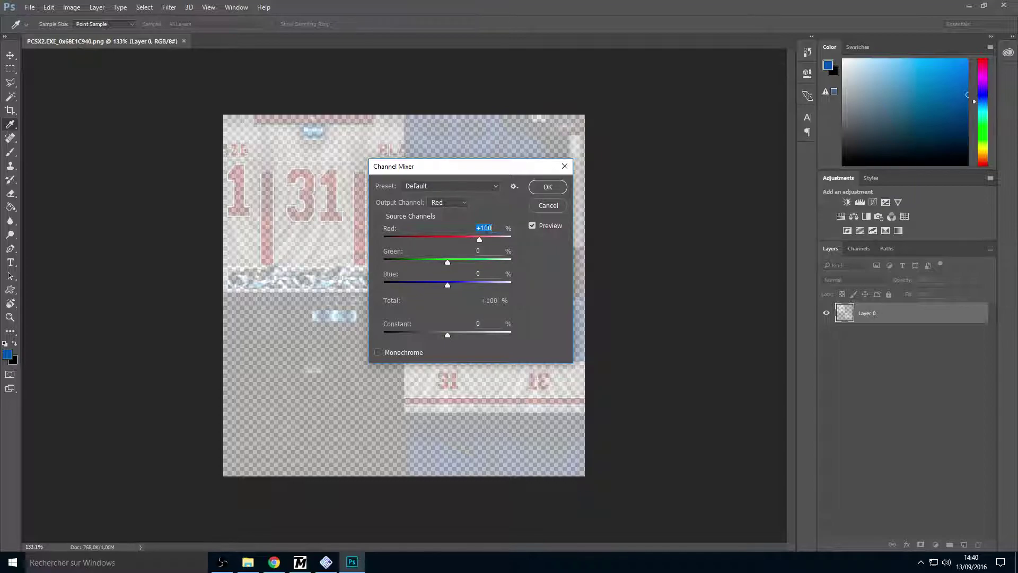
{"action": "type", "text": "0"}
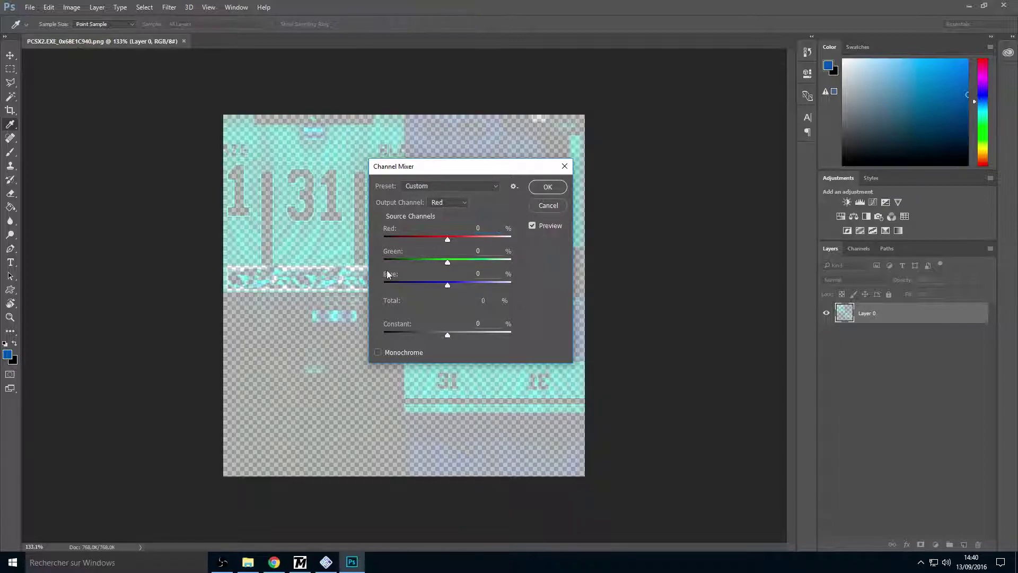
{"action": "key", "text": "Tab"}
{"action": "key", "text": "Tab"}
{"action": "type", "text": "100"}
Set the Channel Mixer's Blue output channel to Red 100% and Blue 0%, and apply the adjustment
{"action": "left_click", "coordinate": [445, 201]}
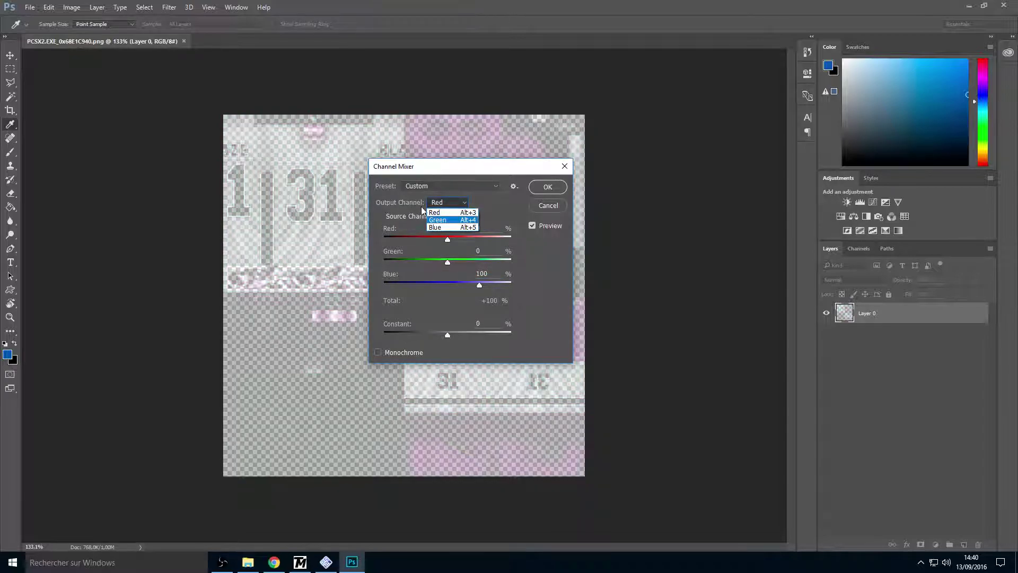
{"action": "left_click", "coordinate": [440, 228]}
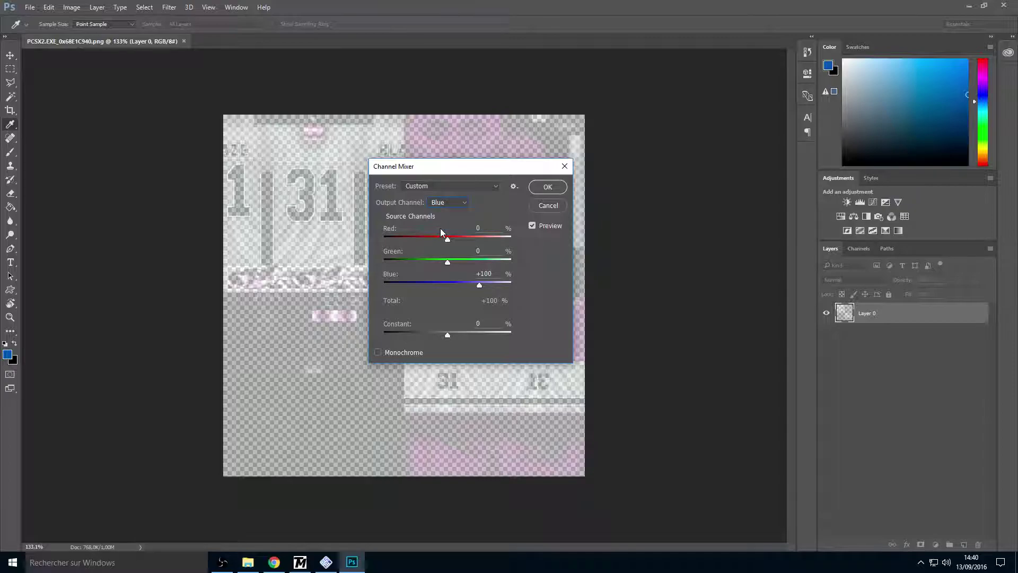
{"action": "double_click", "coordinate": [496, 274]}
{"action": "type", "text": "0100"}
{"action": "left_click", "coordinate": [547, 187]}
{"action": "key", "text": "v"}
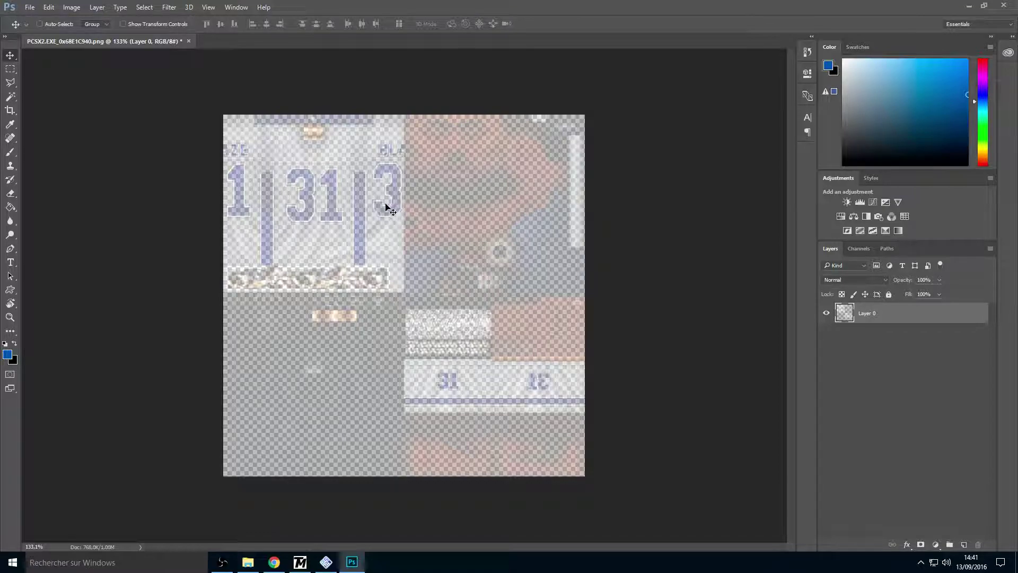
Add a layer mask from transparency to Layer 0 and display only the Layer 0 Mask channel
{"action": "left_click", "coordinate": [97, 8]}
{"action": "mouse_move", "coordinate": [127, 163]}
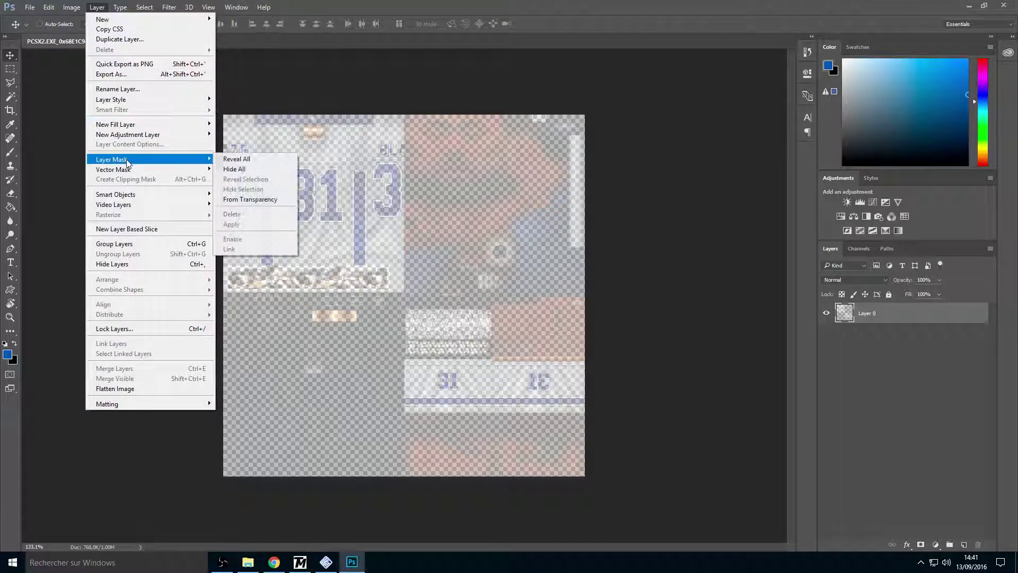
{"action": "left_click", "coordinate": [262, 202]}
{"action": "left_click", "coordinate": [863, 251]}
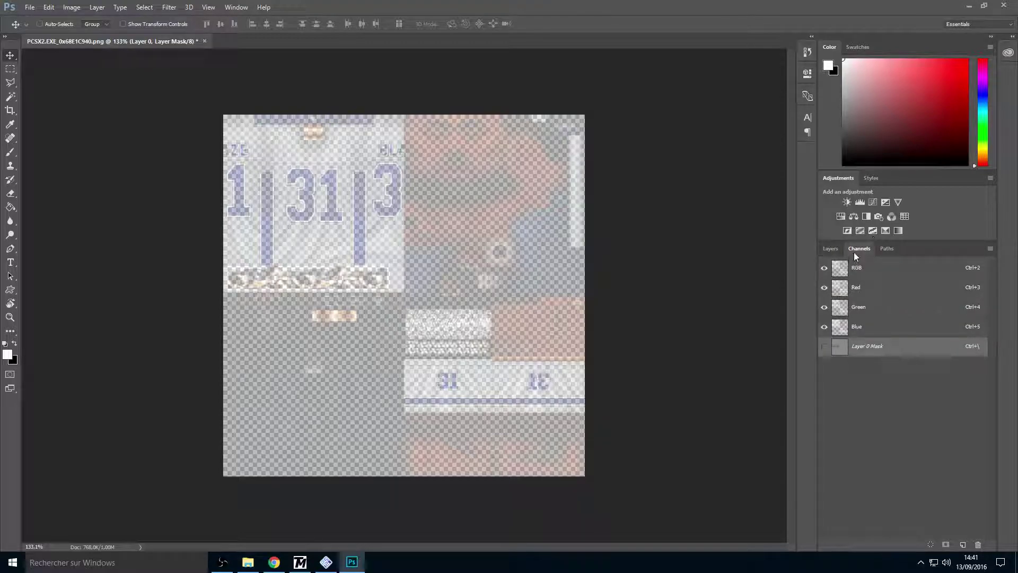
{"action": "left_click_drag", "start_coordinate": [823, 267], "coordinate": [822, 358]}
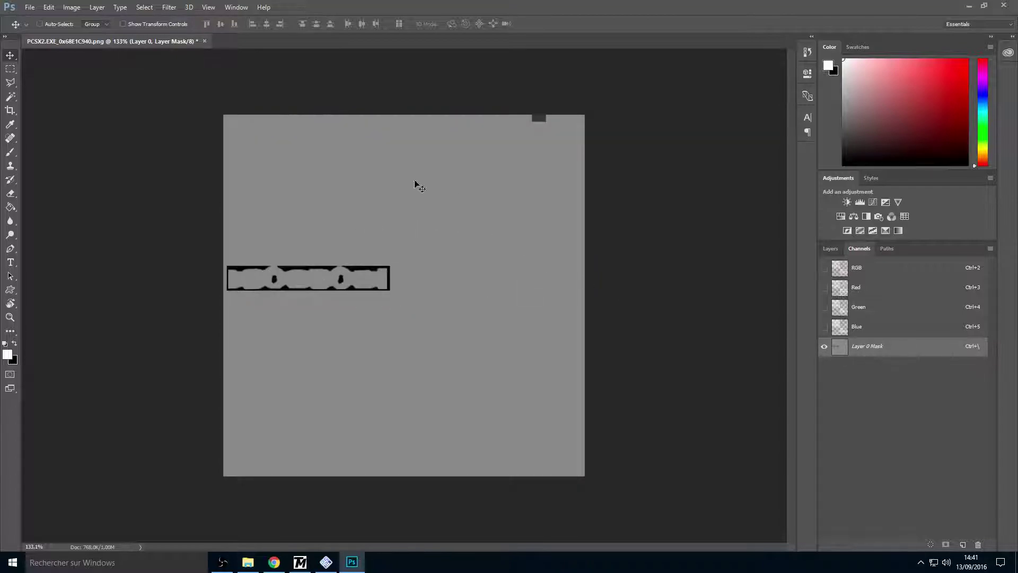
{"action": "scroll", "coordinate": [398, 285], "scroll_direction": "up", "scroll_amount": 2}
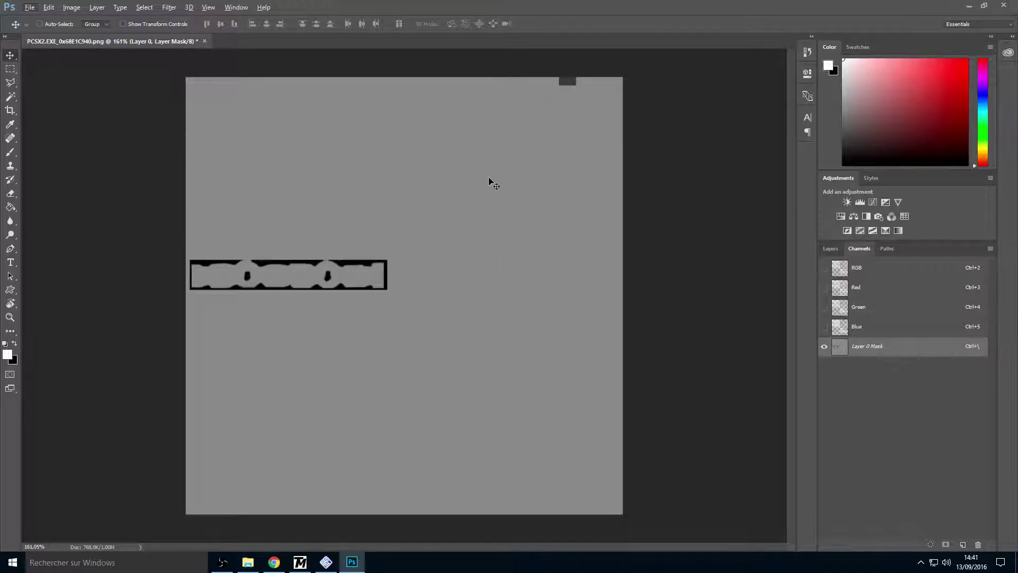
Select all of the light grey area of the Layer 0 mask with the Magic Wand
{"action": "left_click", "coordinate": [11, 96]}
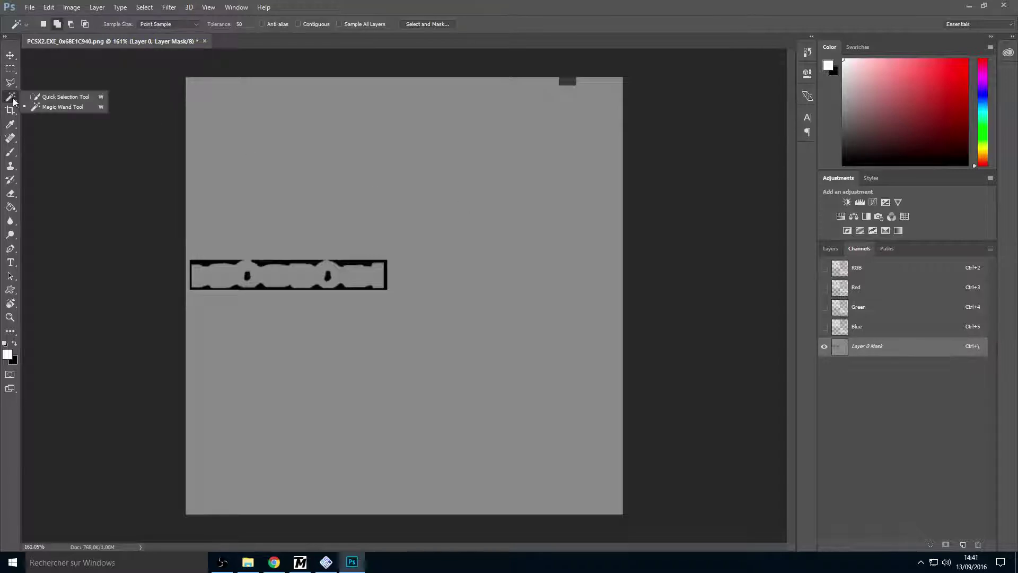
{"action": "left_click", "coordinate": [65, 107]}
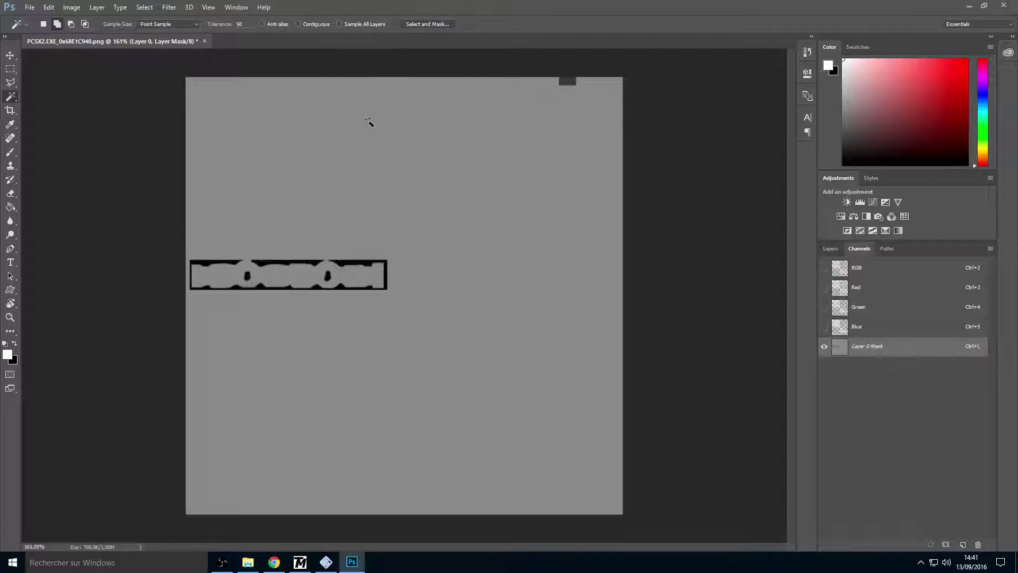
{"action": "left_click", "coordinate": [419, 154]}
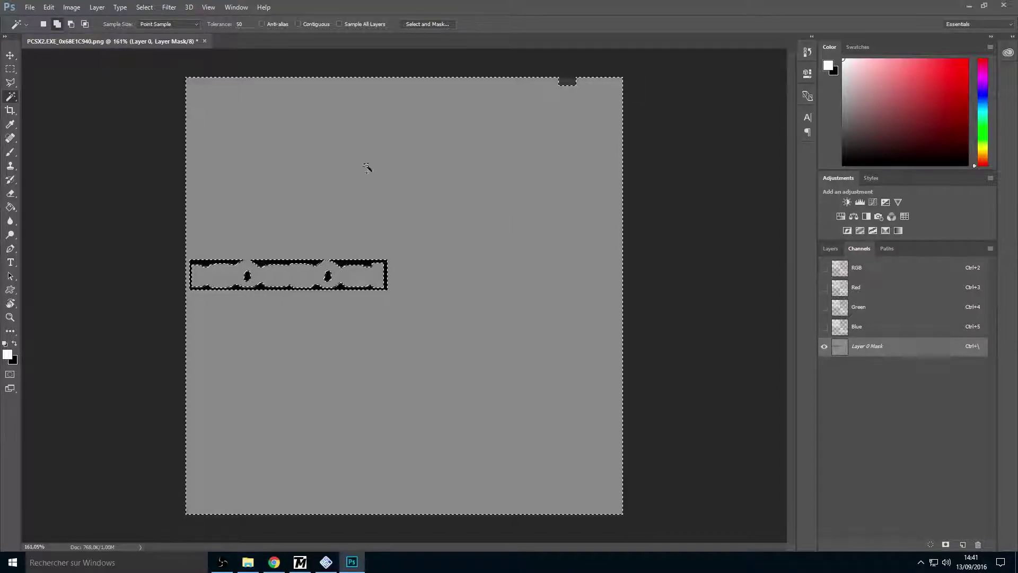
Fill the selected grey area of the mask with pure white using the Paint Bucket
{"action": "left_click", "coordinate": [10, 207]}
{"action": "left_click", "coordinate": [7, 354]}
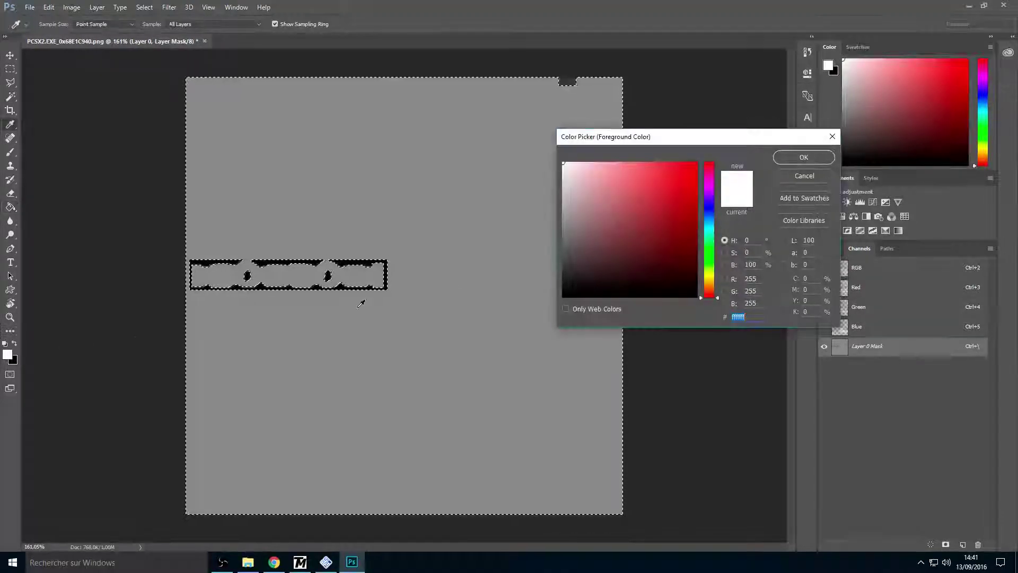
{"action": "left_click_drag", "start_coordinate": [595, 202], "coordinate": [563, 163]}
{"action": "left_click", "coordinate": [800, 155]}
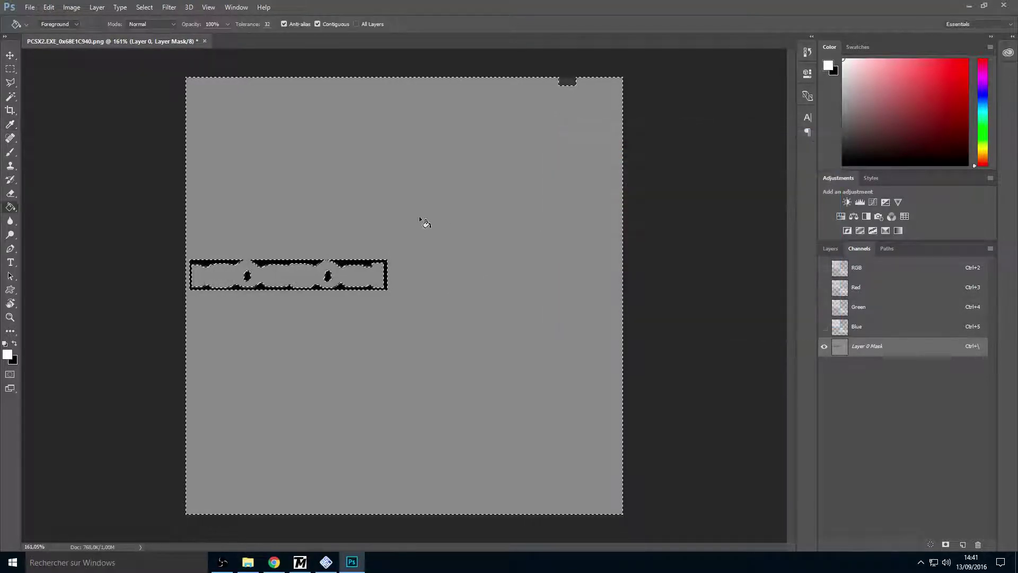
{"action": "left_click", "coordinate": [376, 181]}
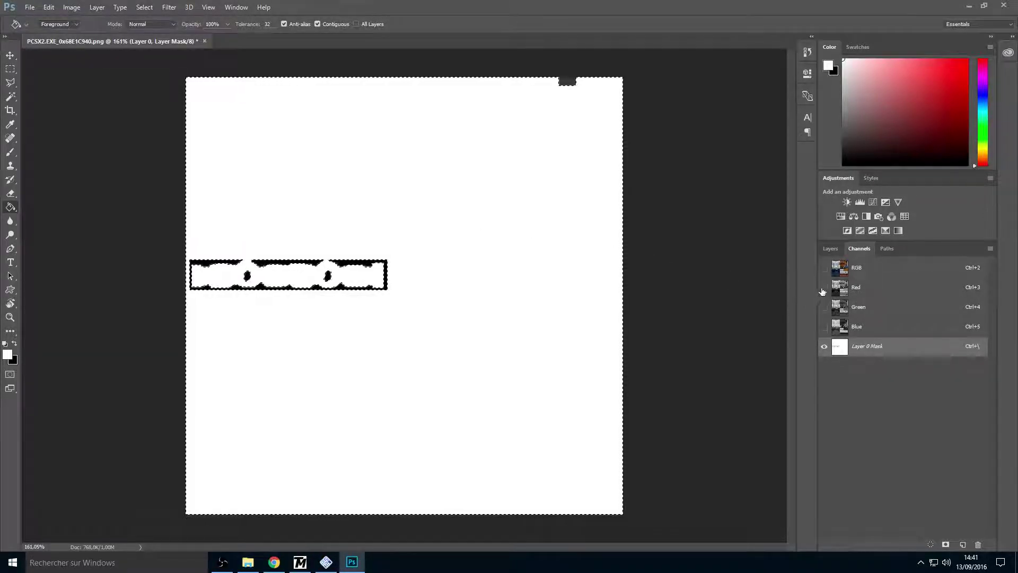
Show the RGB channels together with the mask and deselect the filled area
{"action": "left_click", "coordinate": [824, 267]}
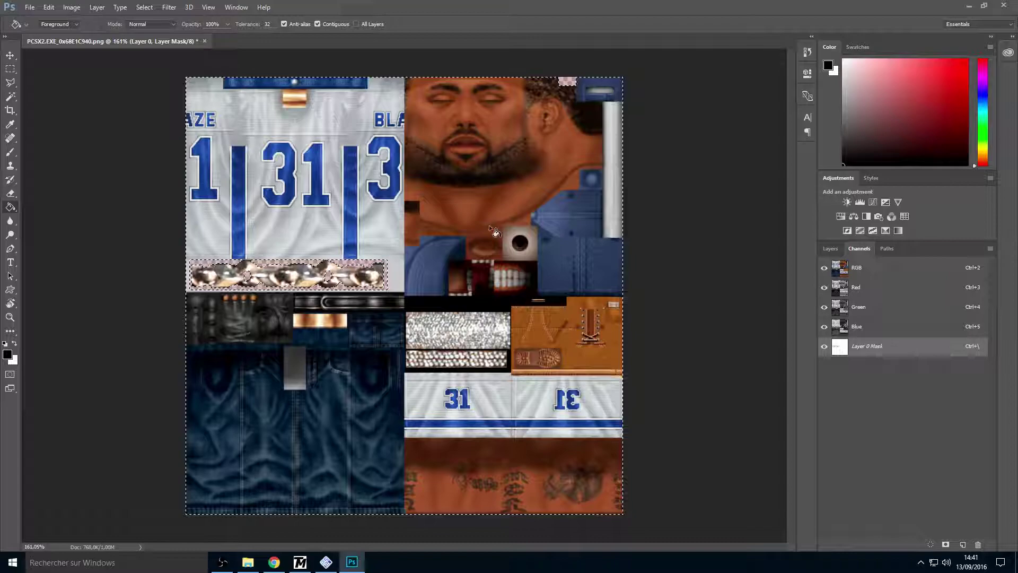
{"action": "key", "text": "ctrl+d"}
{"action": "scroll", "coordinate": [477, 371], "scroll_direction": "down", "scroll_amount": 2}
{"action": "scroll", "coordinate": [281, 260], "scroll_direction": "up", "scroll_amount": 5}
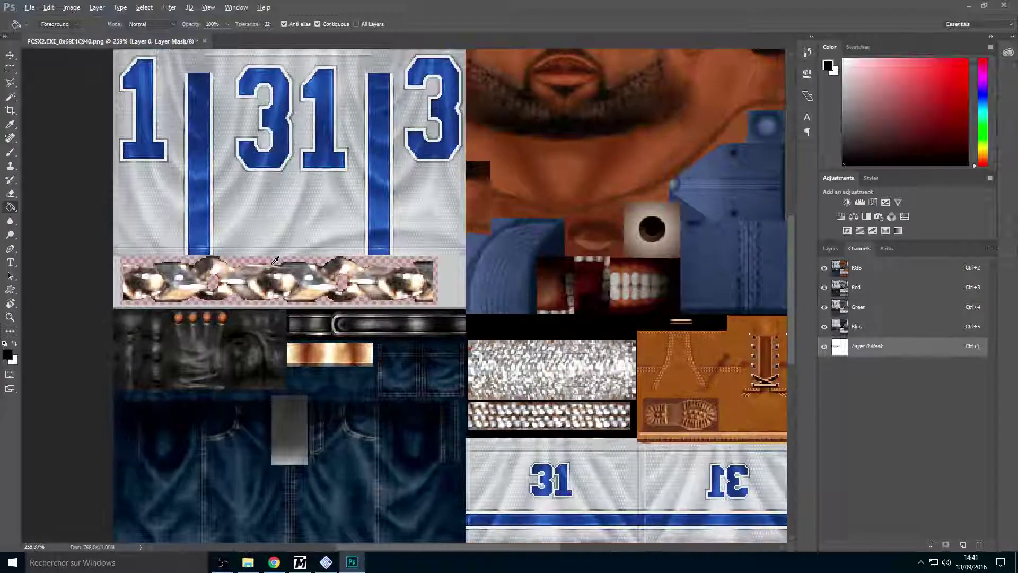
{"action": "scroll", "coordinate": [276, 260], "scroll_direction": "up", "scroll_amount": 5}
Make RGB the active channel and compare the texture with the Layer 0 mask around the chain
{"action": "left_click", "coordinate": [854, 269]}
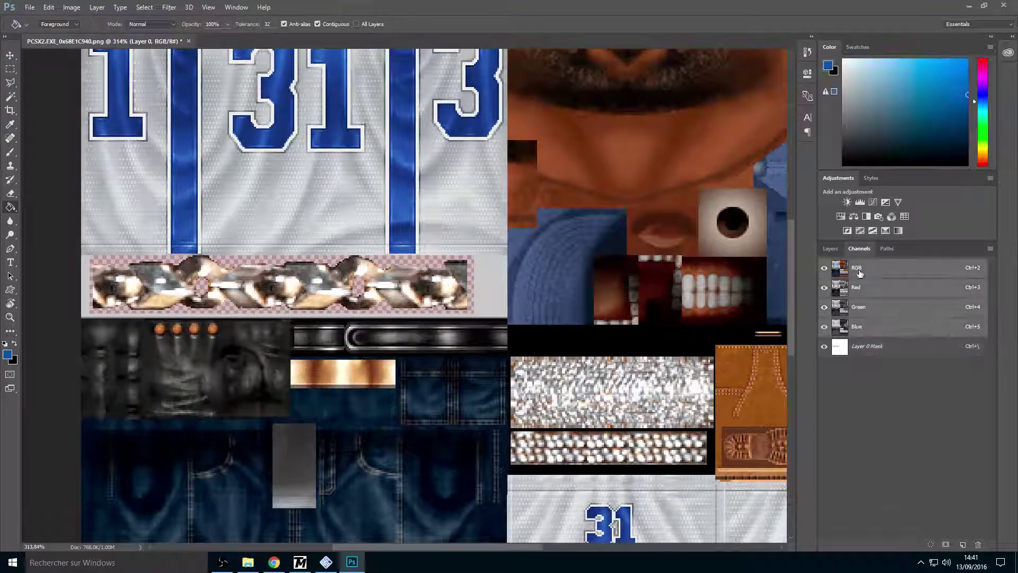
{"action": "left_click", "coordinate": [824, 347]}
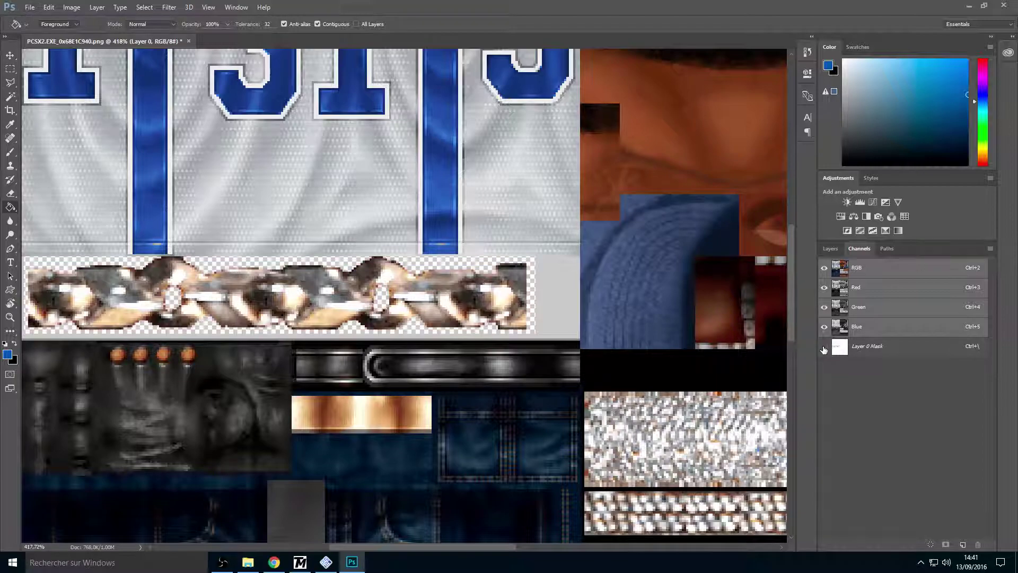
{"action": "left_click", "coordinate": [823, 347]}
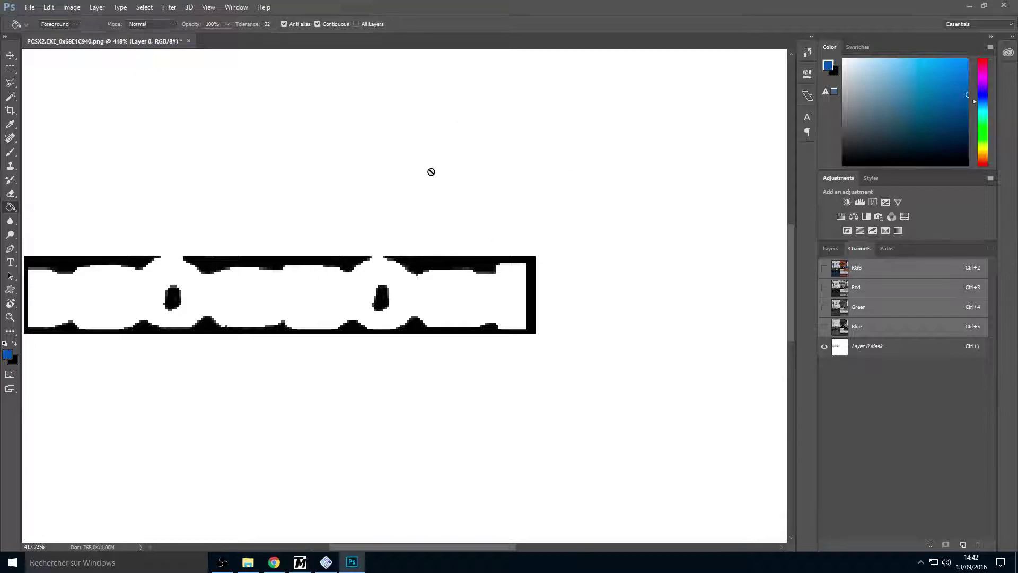
{"action": "left_click", "coordinate": [823, 269]}
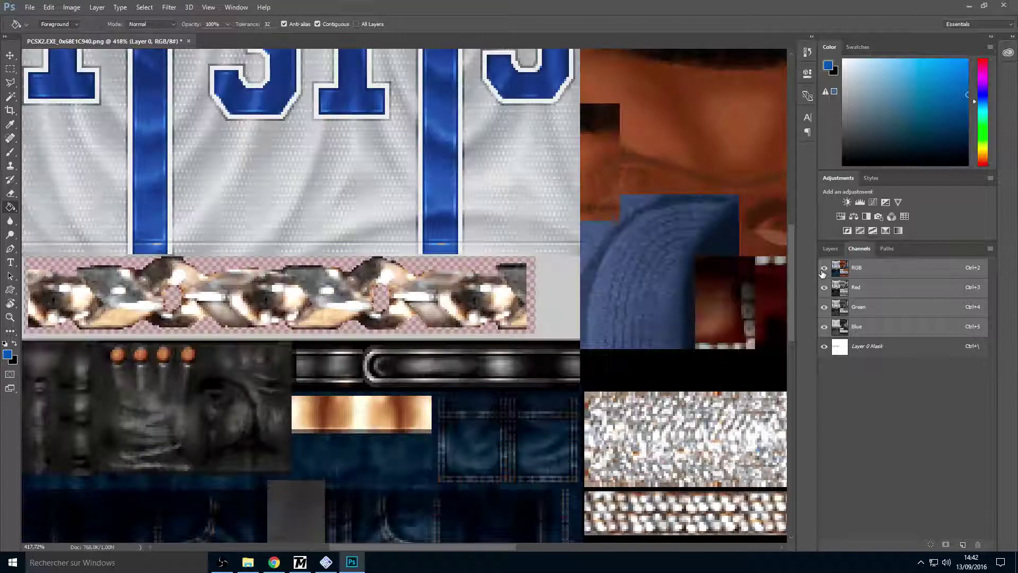
{"action": "scroll", "coordinate": [738, 215], "scroll_direction": "down", "scroll_amount": 3}
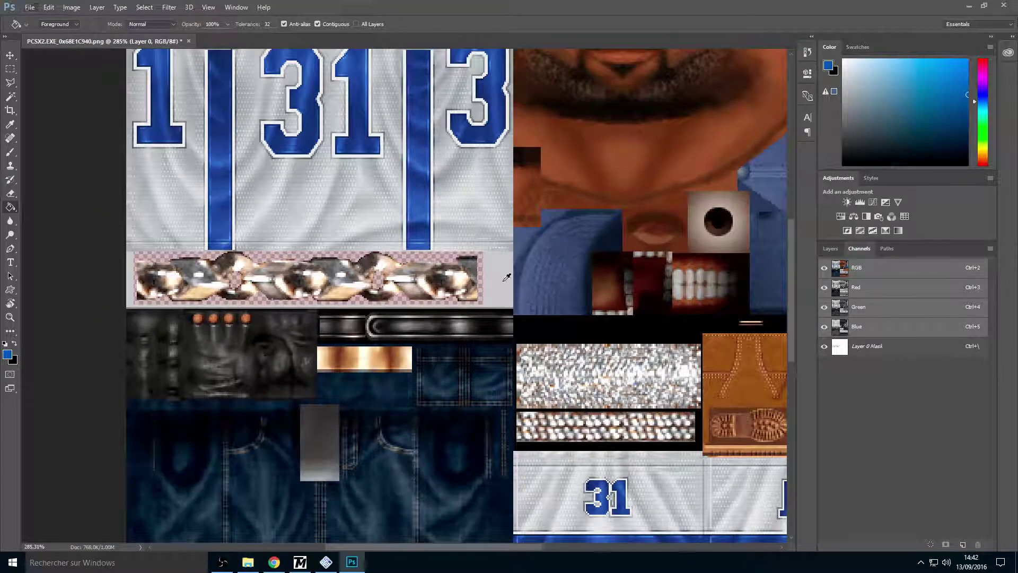
{"action": "scroll", "coordinate": [503, 272], "scroll_direction": "down", "scroll_amount": 3}
{"action": "scroll", "coordinate": [406, 188], "scroll_direction": "down", "scroll_amount": 1}
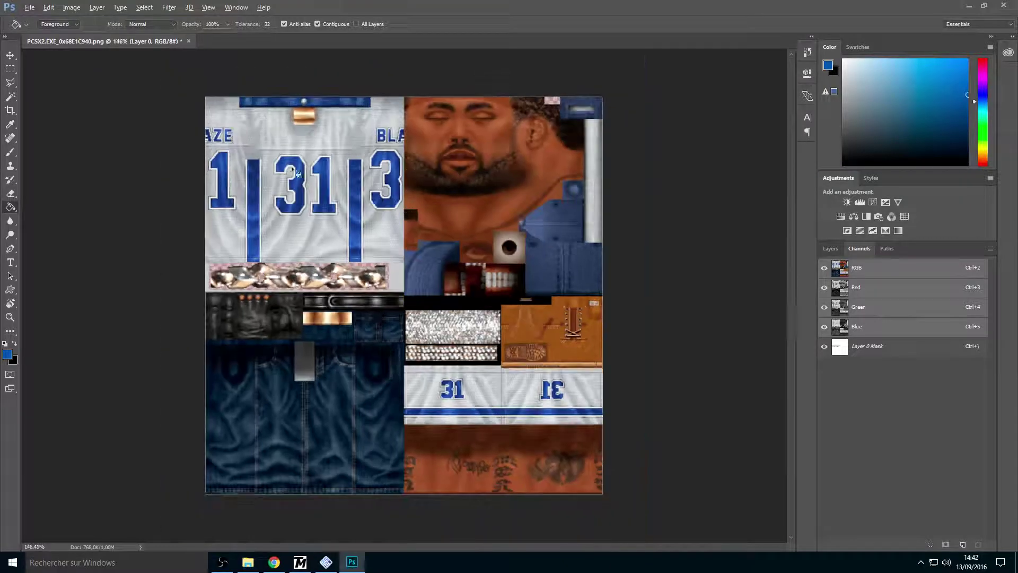
Save the corrected texture as a PNG on the desktop (Bureau), replacing PCSX2.EXE_0x68E1C940.png
{"action": "left_click", "coordinate": [30, 7]}
{"action": "left_click", "coordinate": [77, 103]}
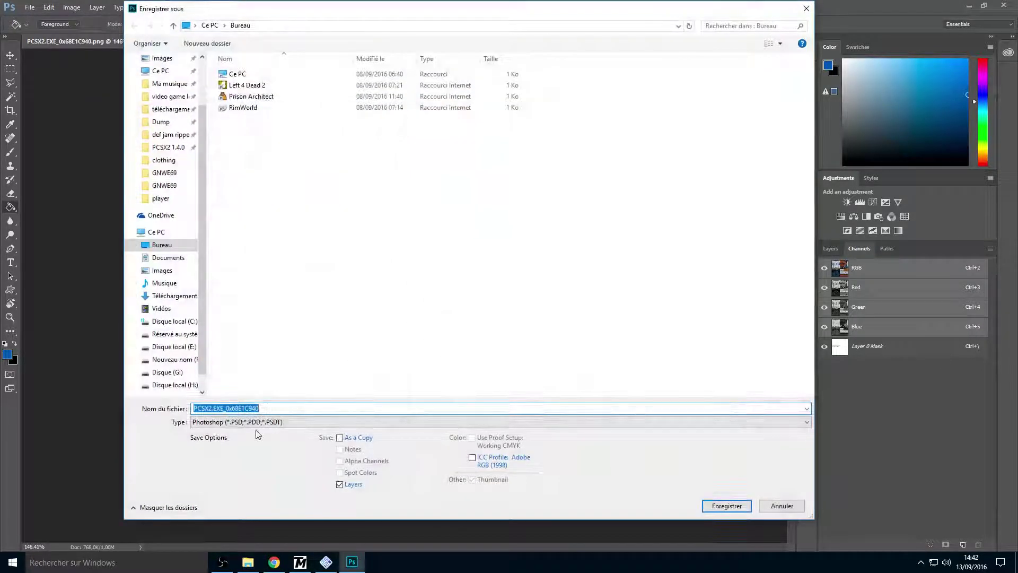
{"action": "left_click", "coordinate": [256, 423]}
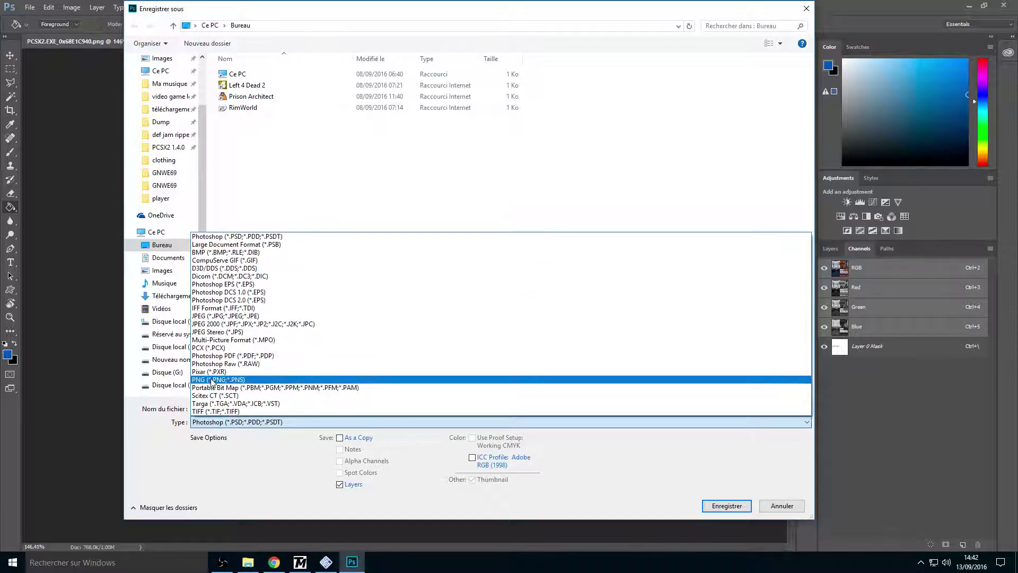
{"action": "left_click", "coordinate": [212, 380]}
{"action": "double_click", "coordinate": [260, 96]}
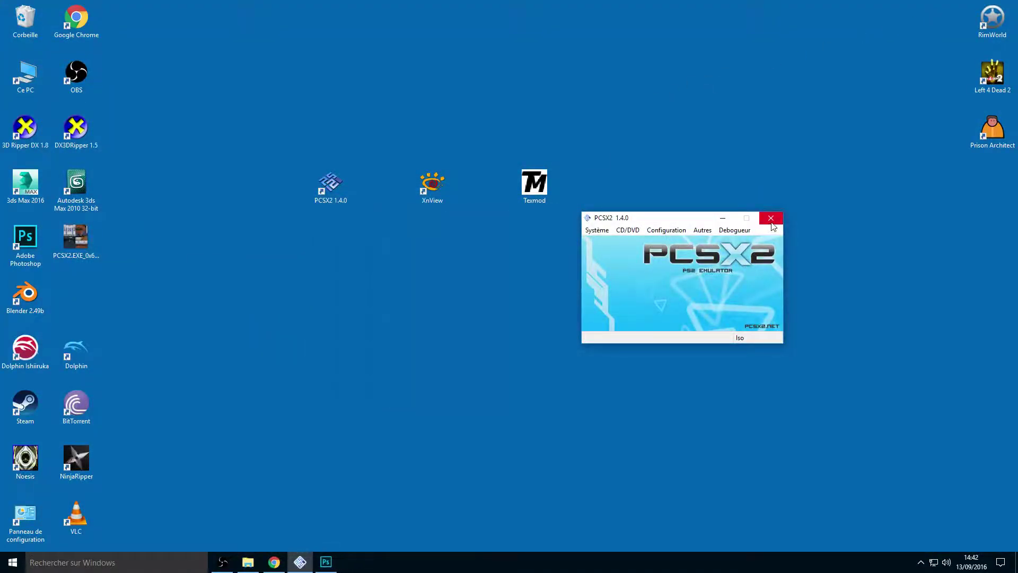
Close the PCSX2 emulator and move the PCSX2.EXE_0x68E1C940 image to the middle of the desktop, below XnView
{"action": "left_click", "coordinate": [771, 225]}
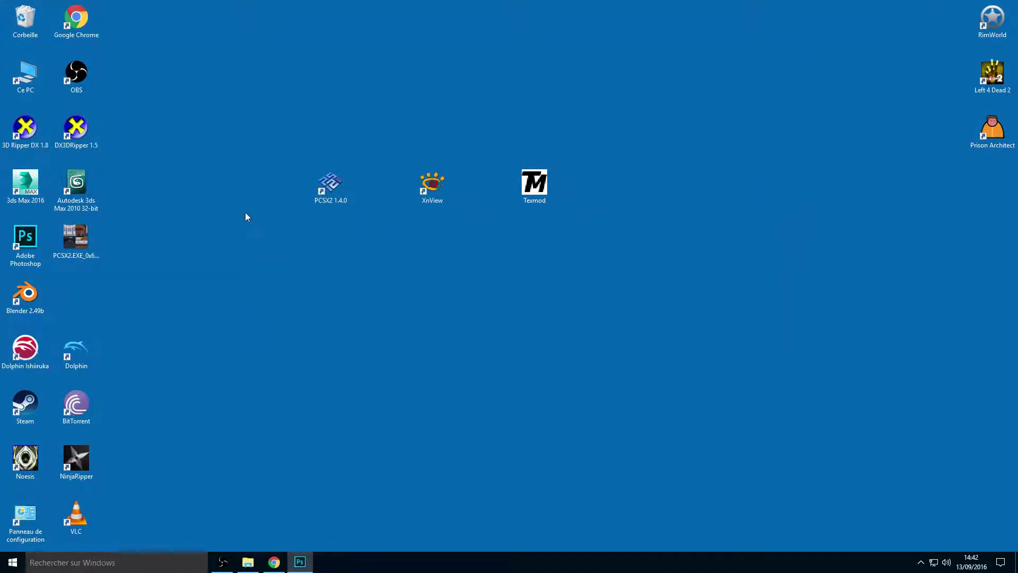
{"action": "left_click_drag", "start_coordinate": [93, 247], "coordinate": [443, 302]}
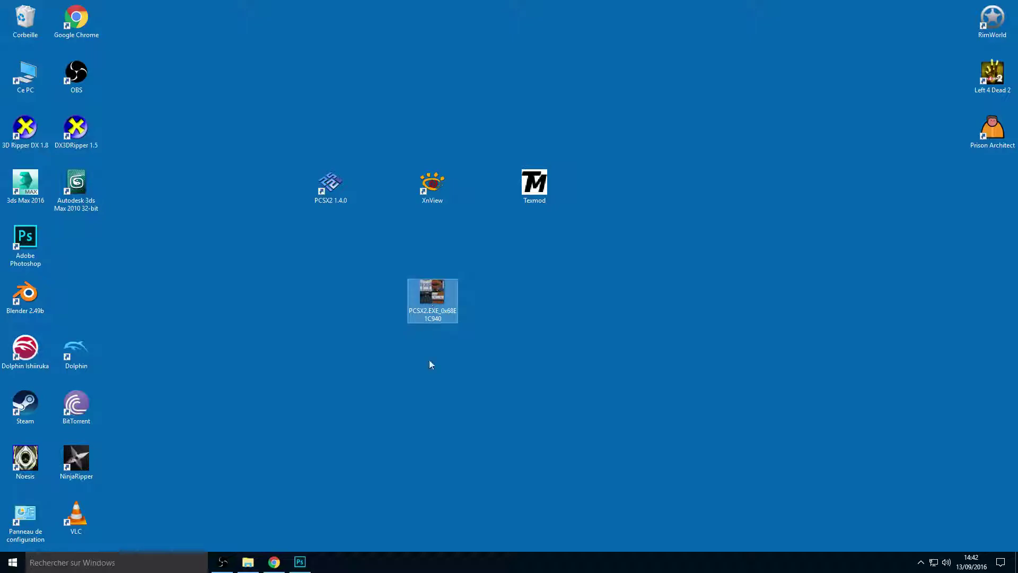
Open Dolphin Emulator's Load/Textures/GNWE69 folder, move its window clear of the desktop texture, and select that texture
{"action": "left_click", "coordinate": [248, 561]}
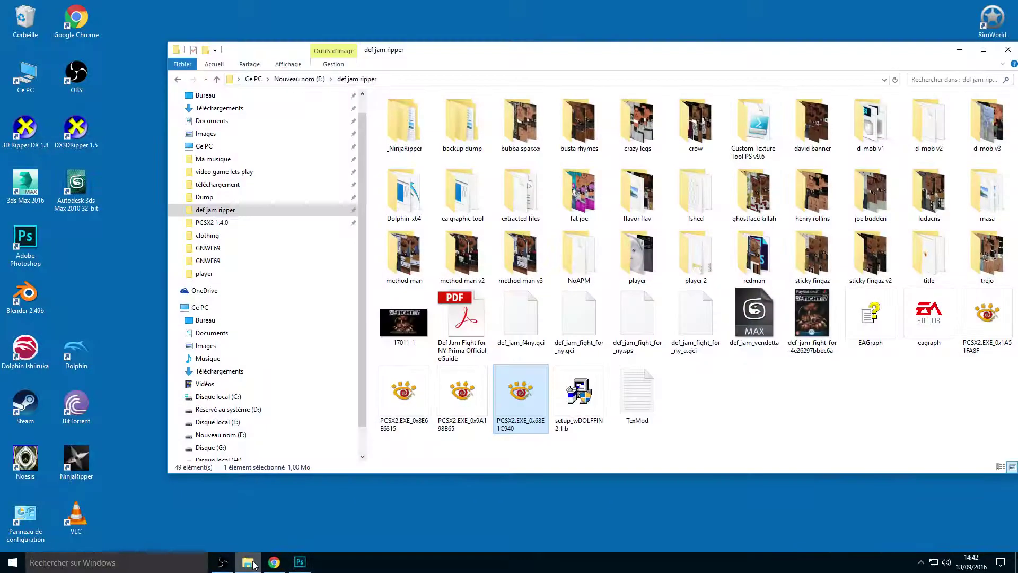
{"action": "left_click", "coordinate": [216, 249]}
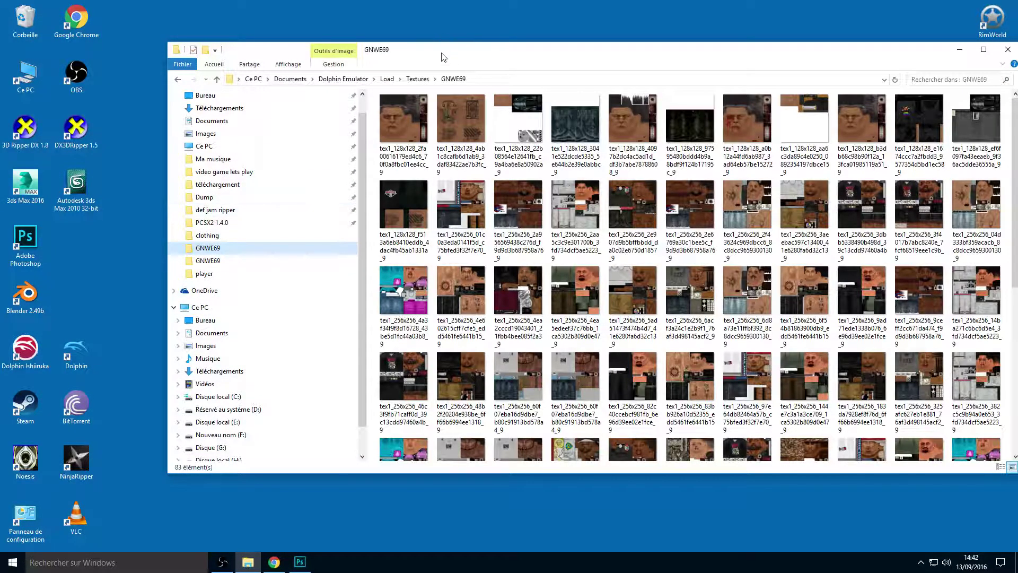
{"action": "left_click_drag", "start_coordinate": [443, 57], "coordinate": [781, 31]}
{"action": "left_click", "coordinate": [435, 295]}
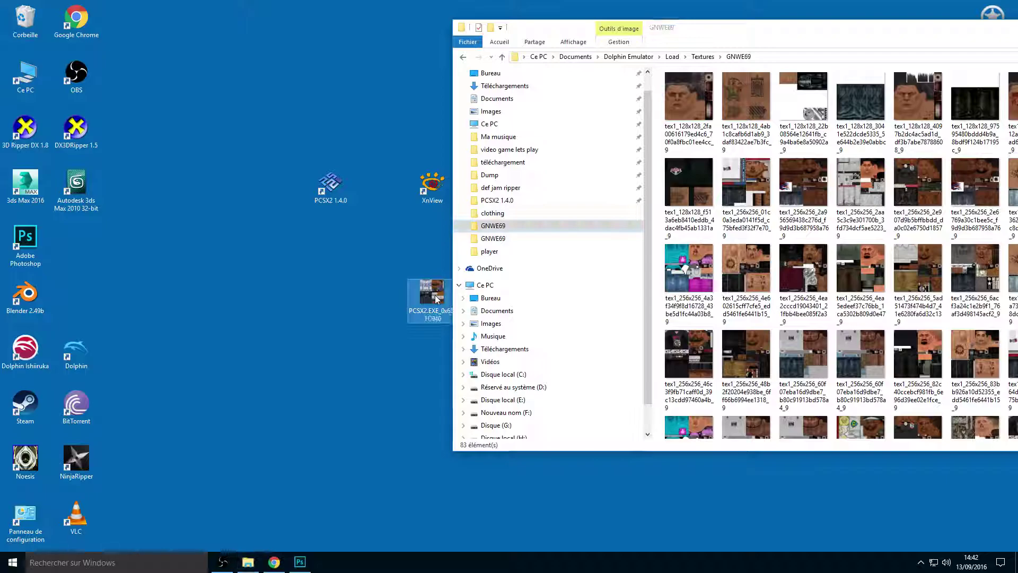
View the corrected PCSX2.EXE_0x68E1C940 texture in XnView and close the viewer
{"action": "double_click", "coordinate": [432, 296]}
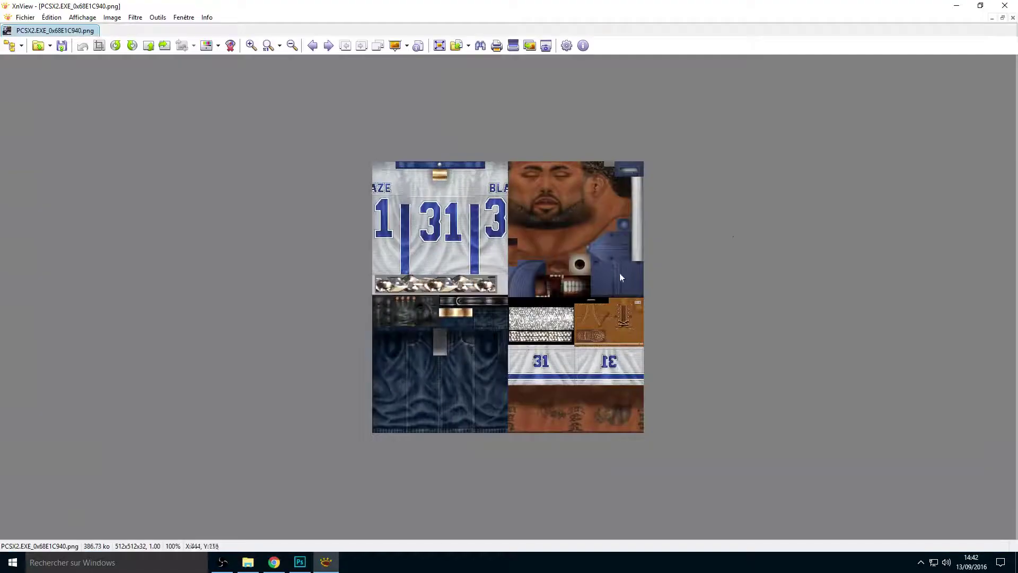
{"action": "left_click", "coordinate": [1005, 5]}
Examine the texture thumbnails in Dolphin's GNWE69 folder down to the last row, including the tex1_256x256_fc7 texture
{"action": "left_click_drag", "start_coordinate": [785, 36], "coordinate": [544, 59]}
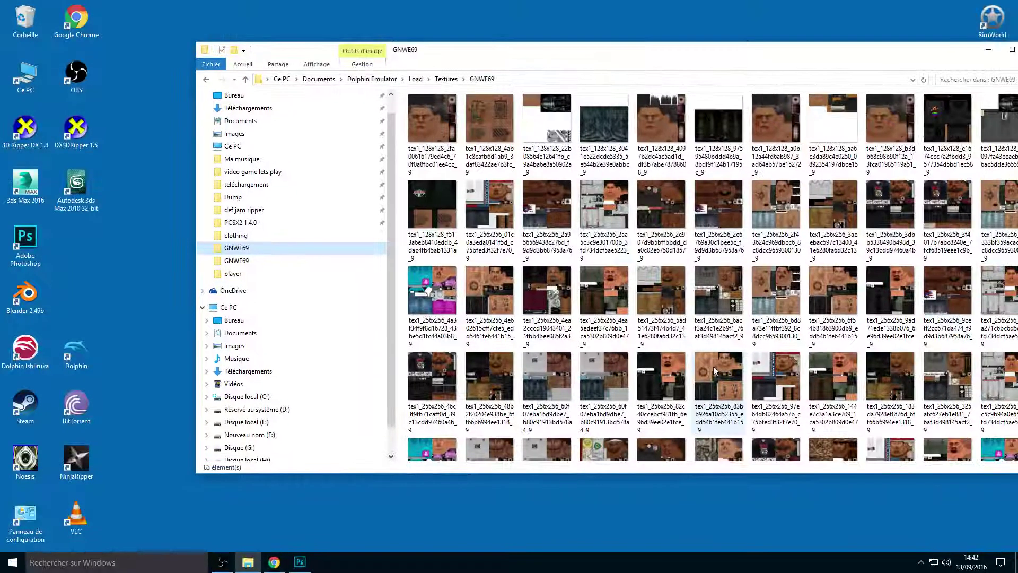
{"action": "left_click", "coordinate": [763, 376]}
{"action": "left_click", "coordinate": [877, 205]}
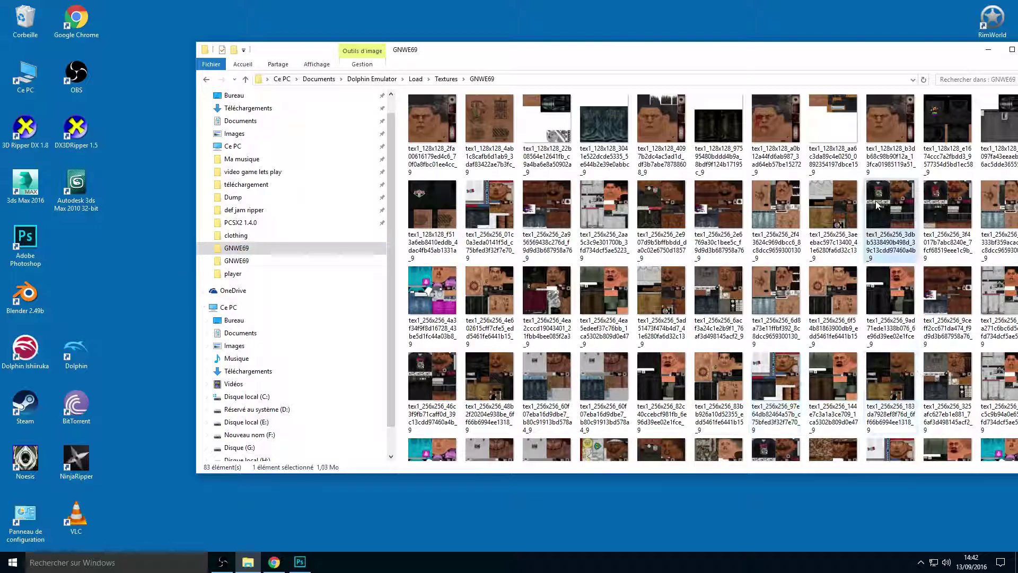
{"action": "left_click", "coordinate": [605, 297]}
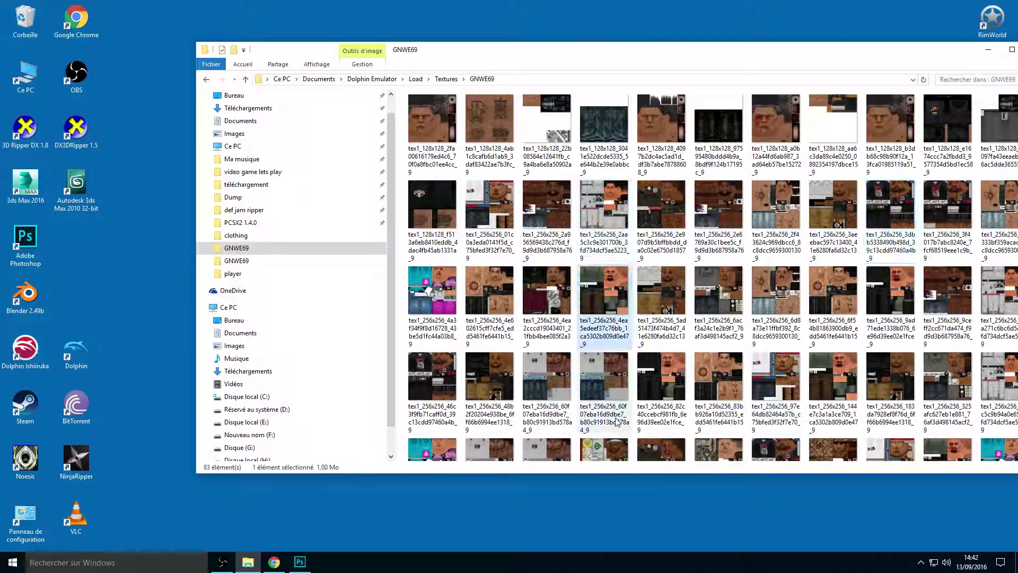
{"action": "scroll", "coordinate": [761, 348], "scroll_direction": "down", "scroll_amount": 5}
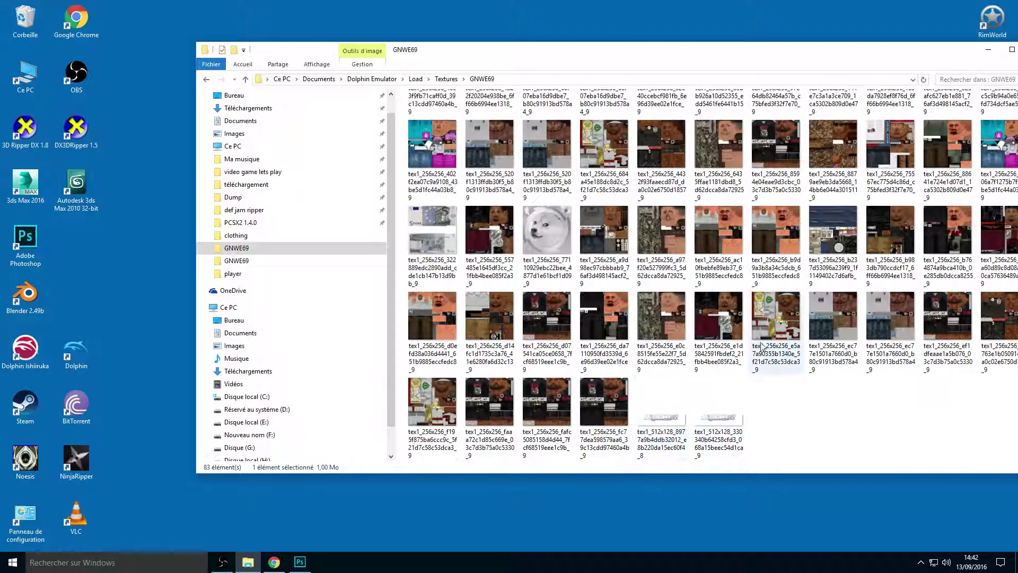
{"action": "left_click", "coordinate": [617, 402]}
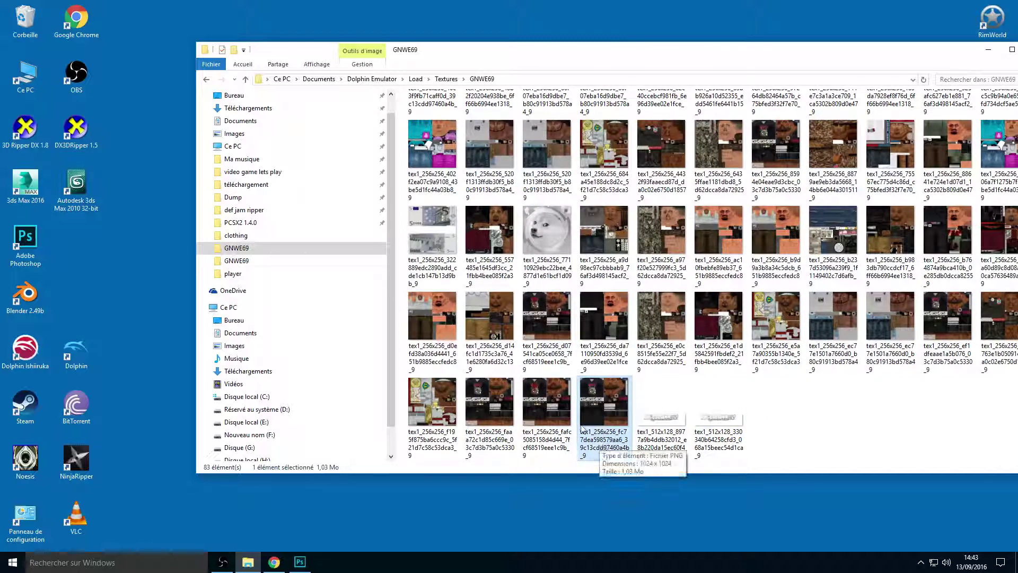
Bring the GNWE69 folder window fully into reach on the desktop and close it
{"action": "left_click_drag", "start_coordinate": [564, 58], "coordinate": [737, 52]}
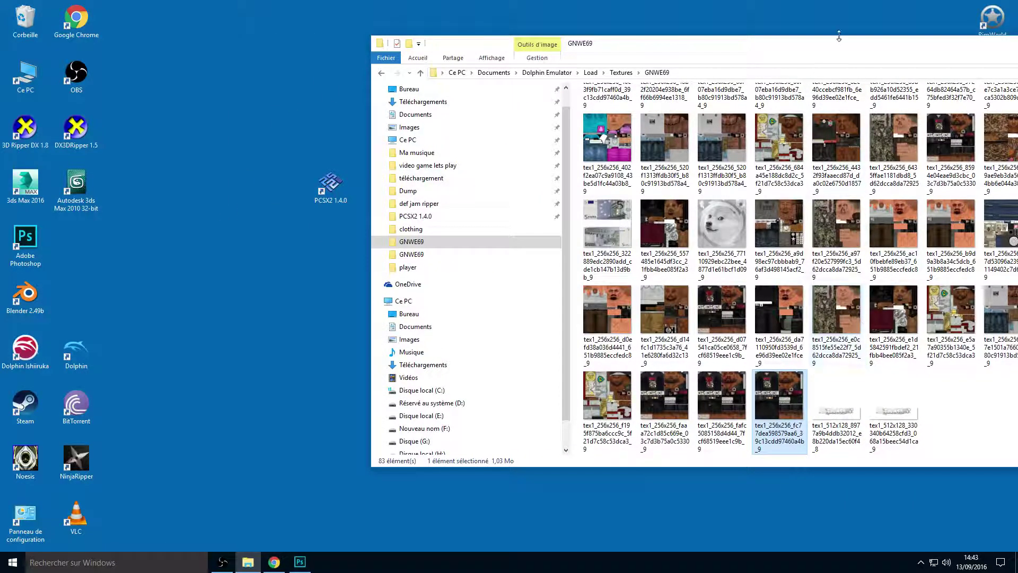
{"action": "left_click_drag", "start_coordinate": [839, 40], "coordinate": [454, 31]}
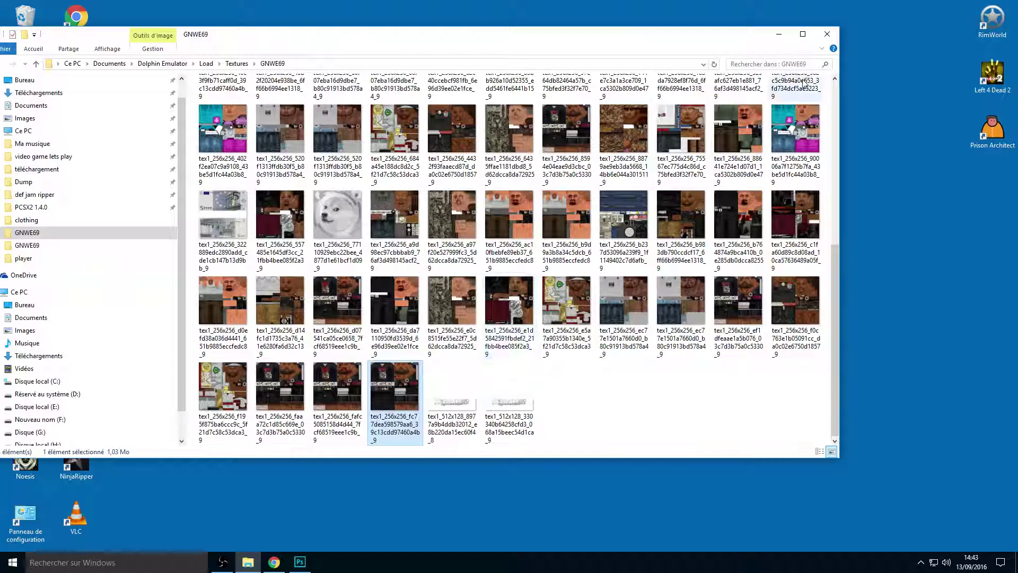
{"action": "left_click", "coordinate": [827, 33]}
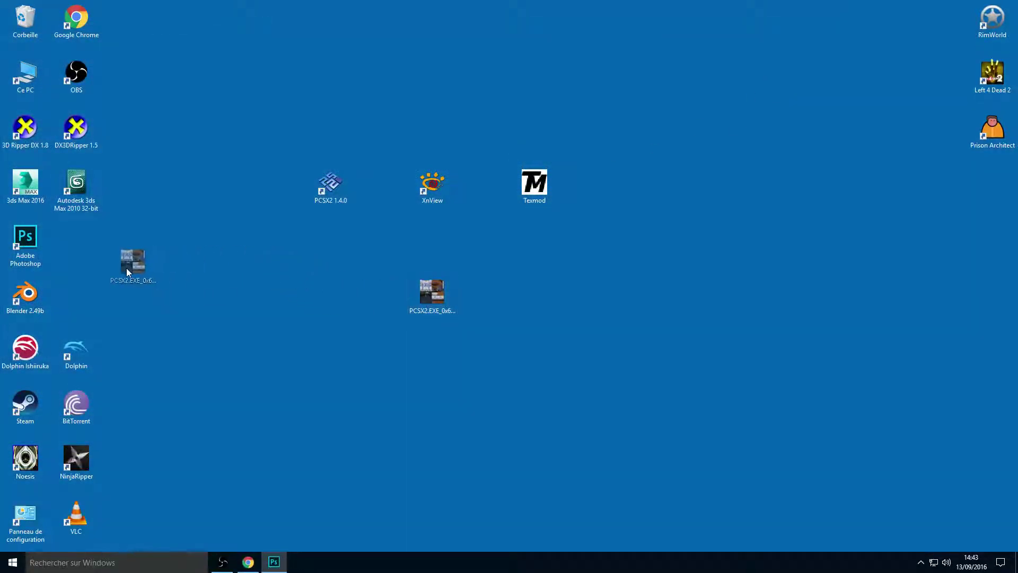
Move the PCSX2 1.4.0 and XnView shortcuts into the second desktop icon column, between Autodesk 3ds Max 2010 and Dolphin
{"action": "left_click_drag", "start_coordinate": [127, 271], "coordinate": [113, 281]}
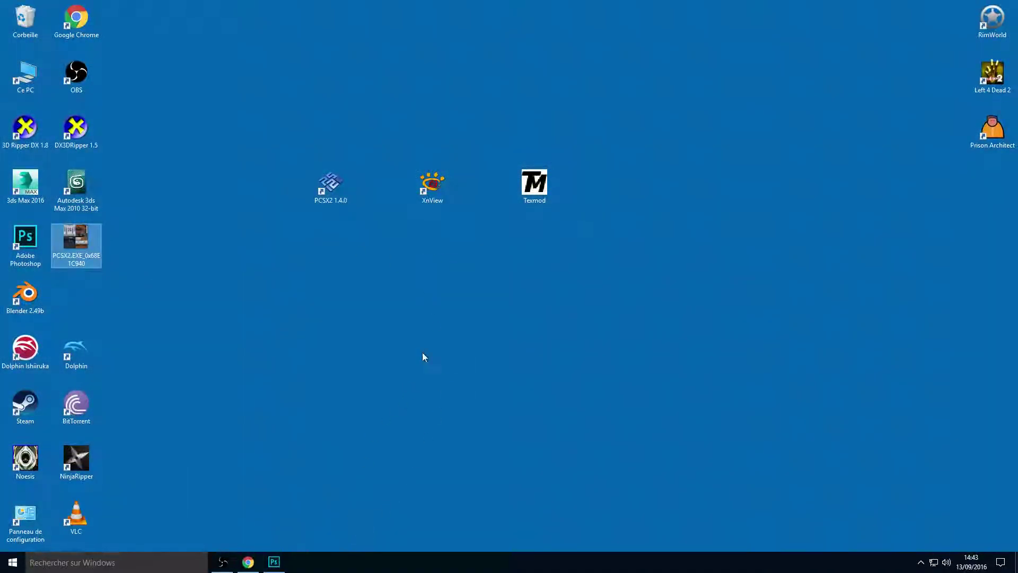
{"action": "left_click_drag", "start_coordinate": [330, 183], "coordinate": [335, 268]}
{"action": "left_click_drag", "start_coordinate": [127, 240], "coordinate": [76, 241]}
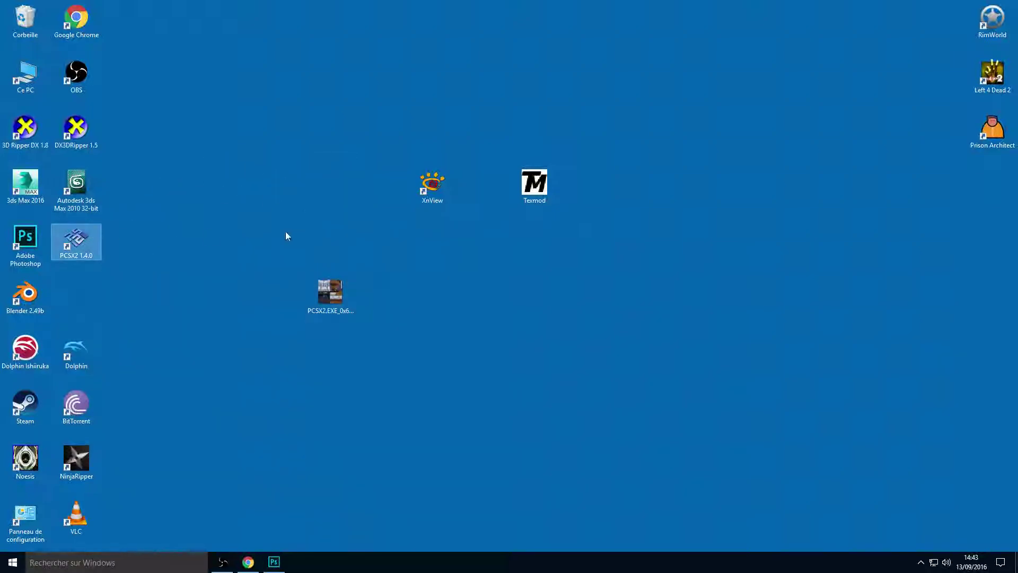
{"action": "left_click_drag", "start_coordinate": [432, 183], "coordinate": [75, 295]}
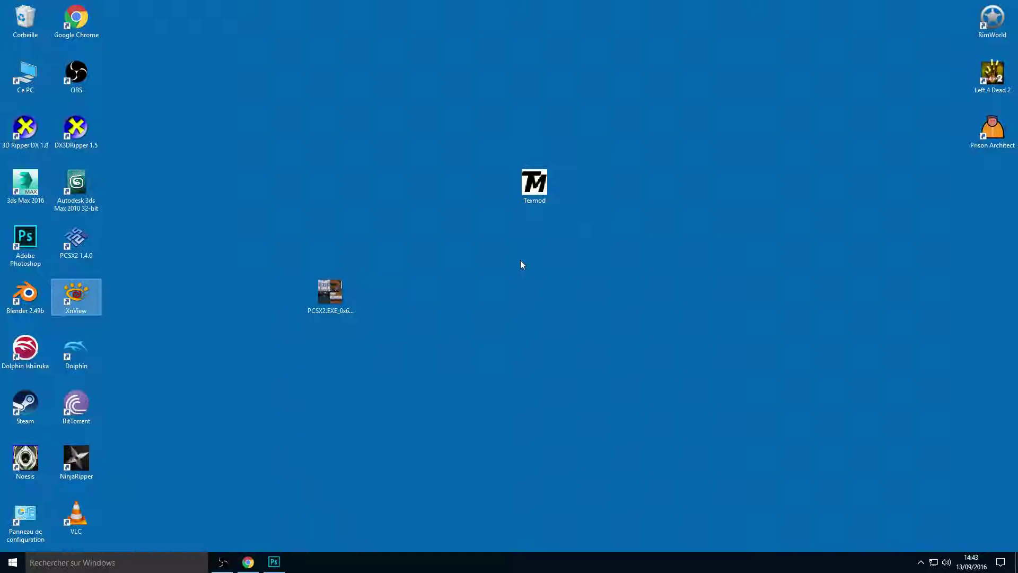
Place Texmod above XnView, and start a third desktop icon column with PCSX2 1.4.0 and the PCSX2.EXE_0x68E1C940 texture beneath it
{"action": "left_click", "coordinate": [532, 187]}
{"action": "left_click_drag", "start_coordinate": [76, 240], "coordinate": [130, 22]}
{"action": "left_click_drag", "start_coordinate": [554, 174], "coordinate": [90, 238]}
{"action": "left_click_drag", "start_coordinate": [330, 291], "coordinate": [139, 78]}
{"action": "left_click", "coordinate": [281, 132]}
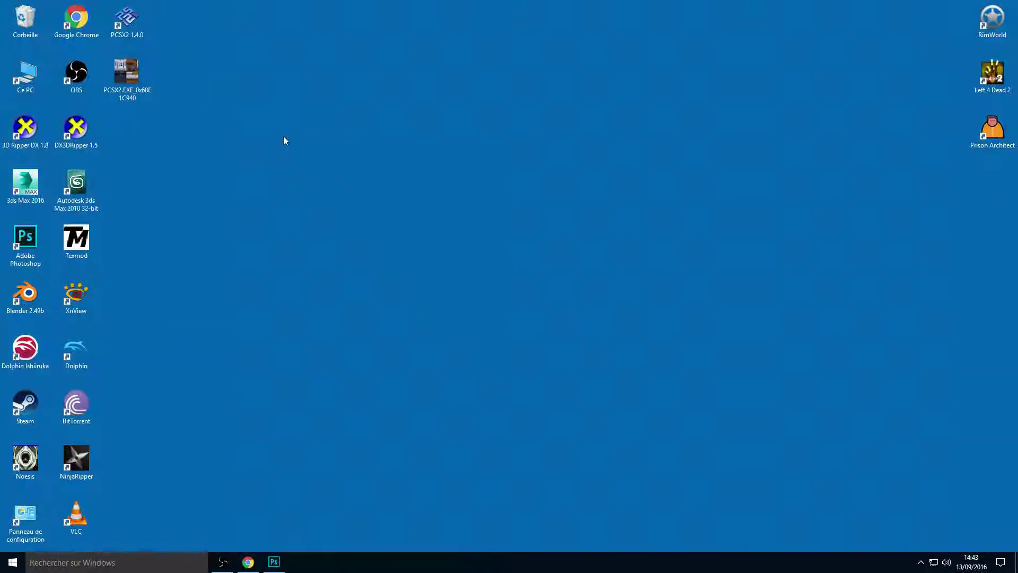